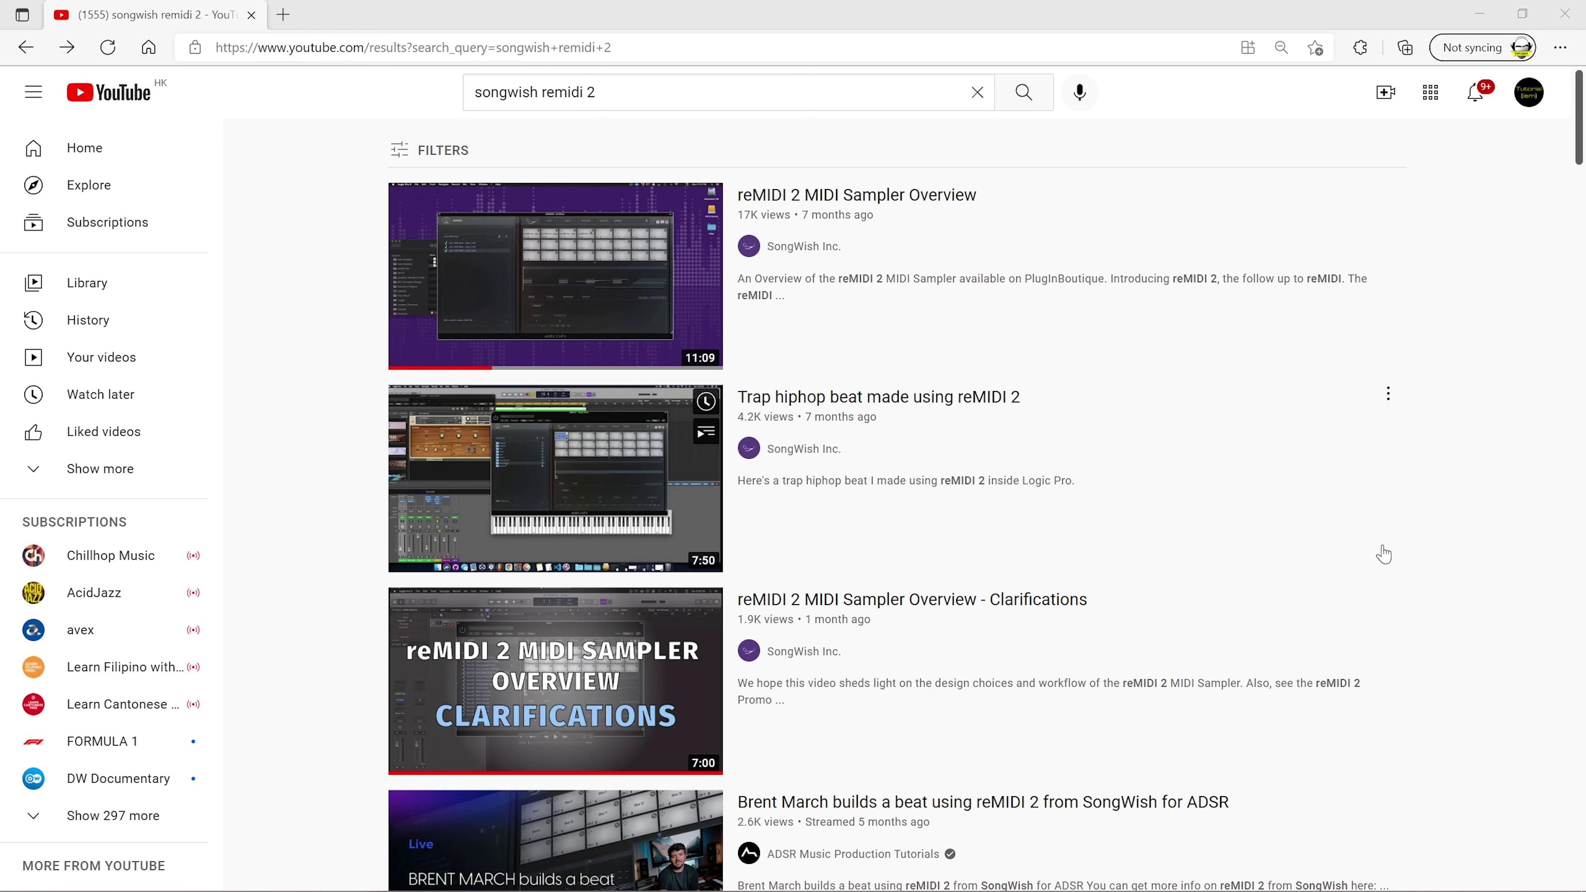
Step: Open the "reMIDI 2 MIDI Sampler Overview - Clarifications" video and look through its page
left_click(570, 664)
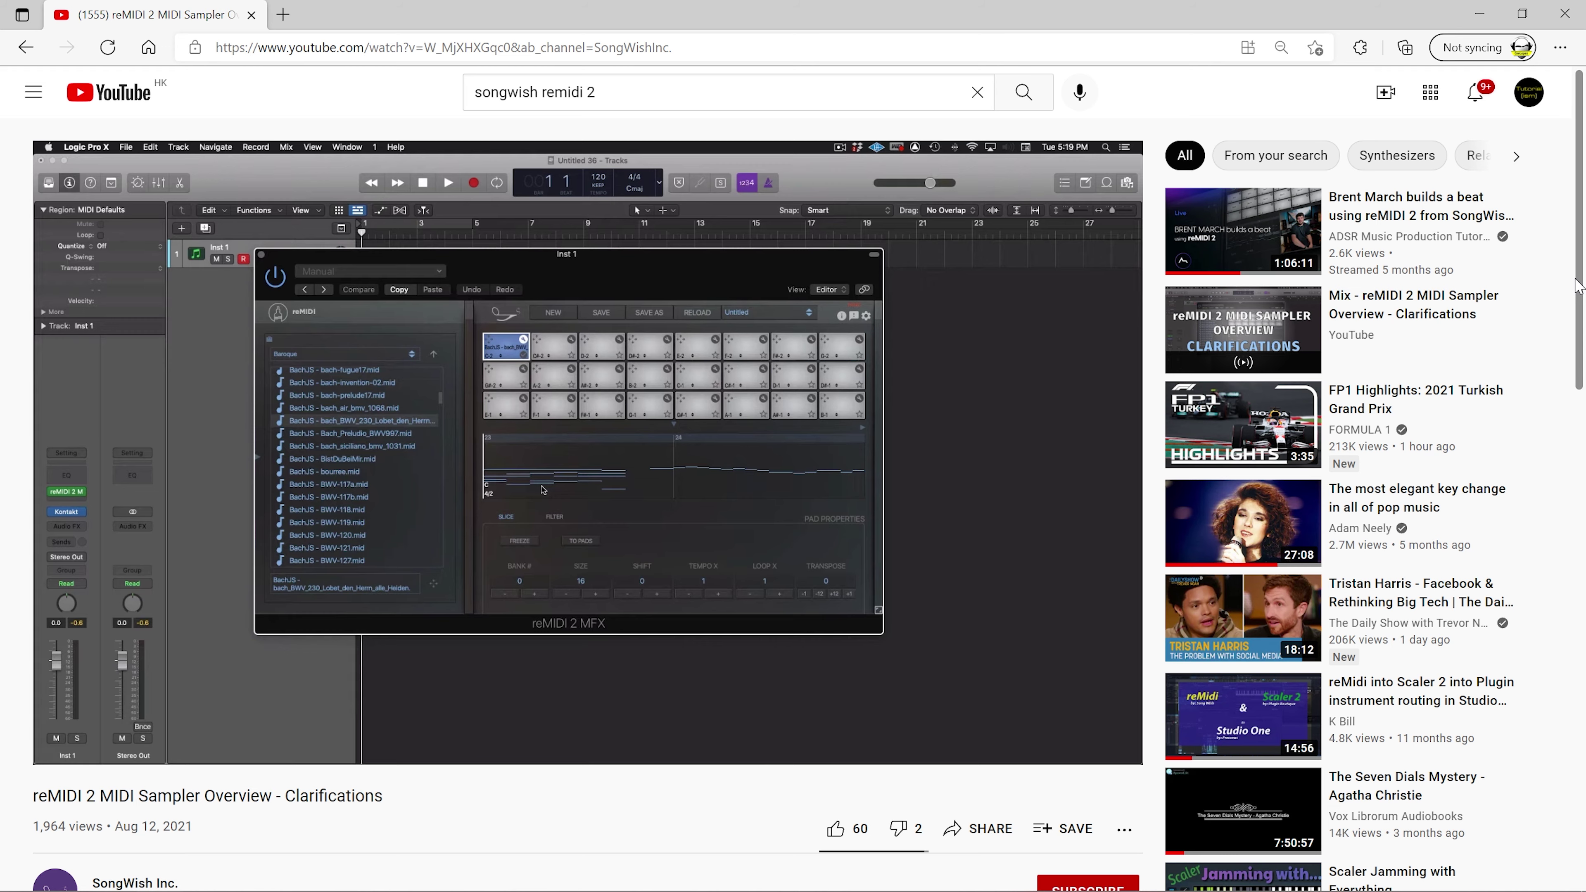
left_click_drag(1578, 286, 1582, 500)
left_click_drag(879, 508, 181, 527)
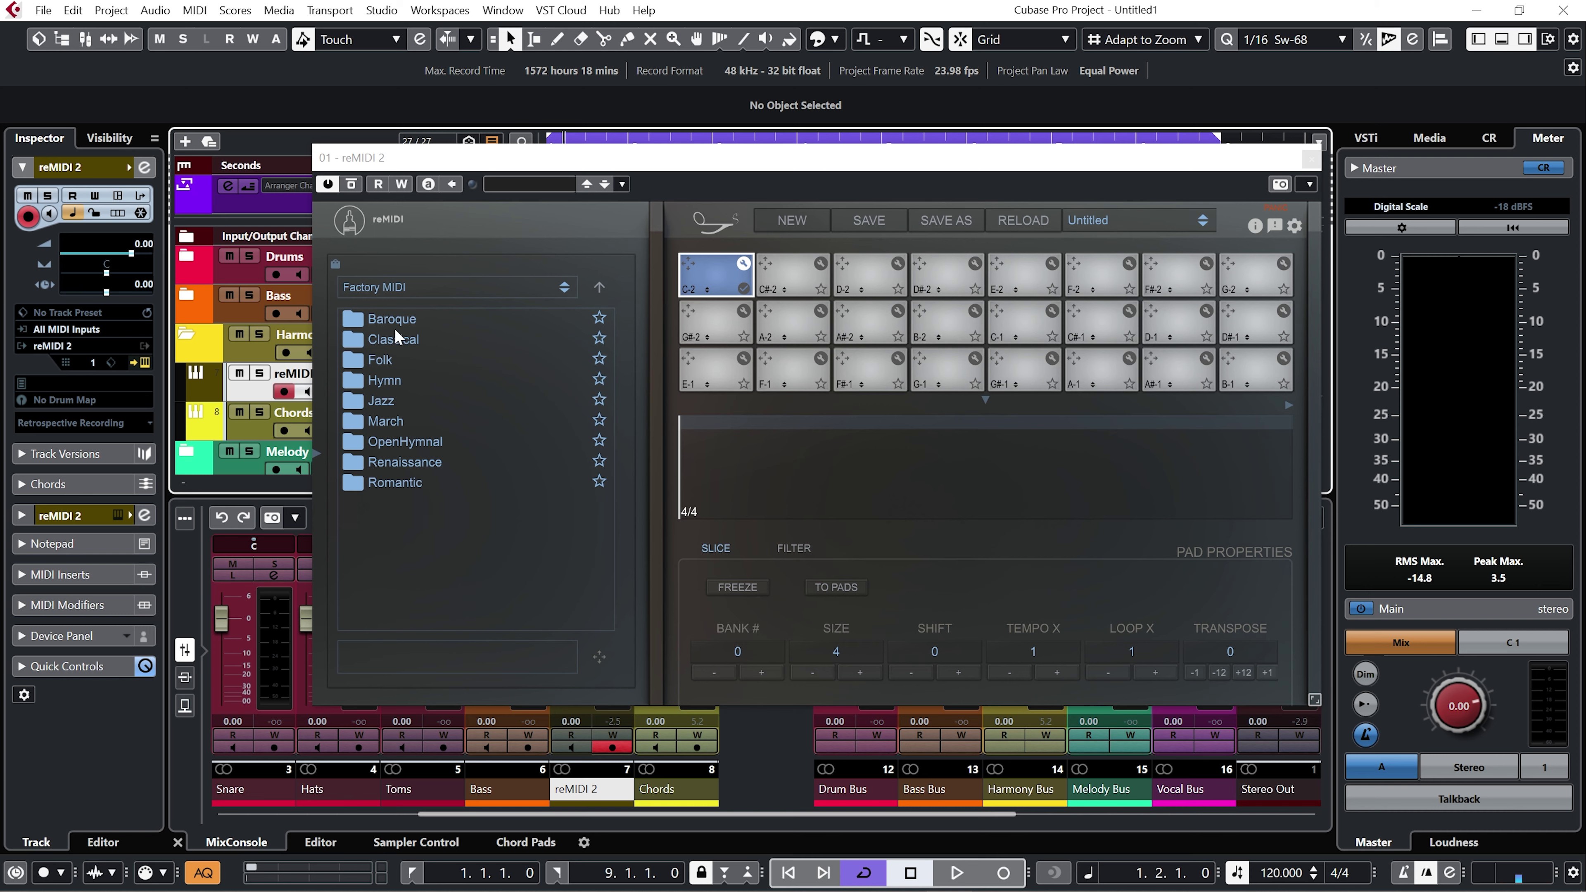
Step: Browse the MIDI files in the Baroque and Classical folders of reMIDI 2's Factory MIDI library
double_click(426, 317)
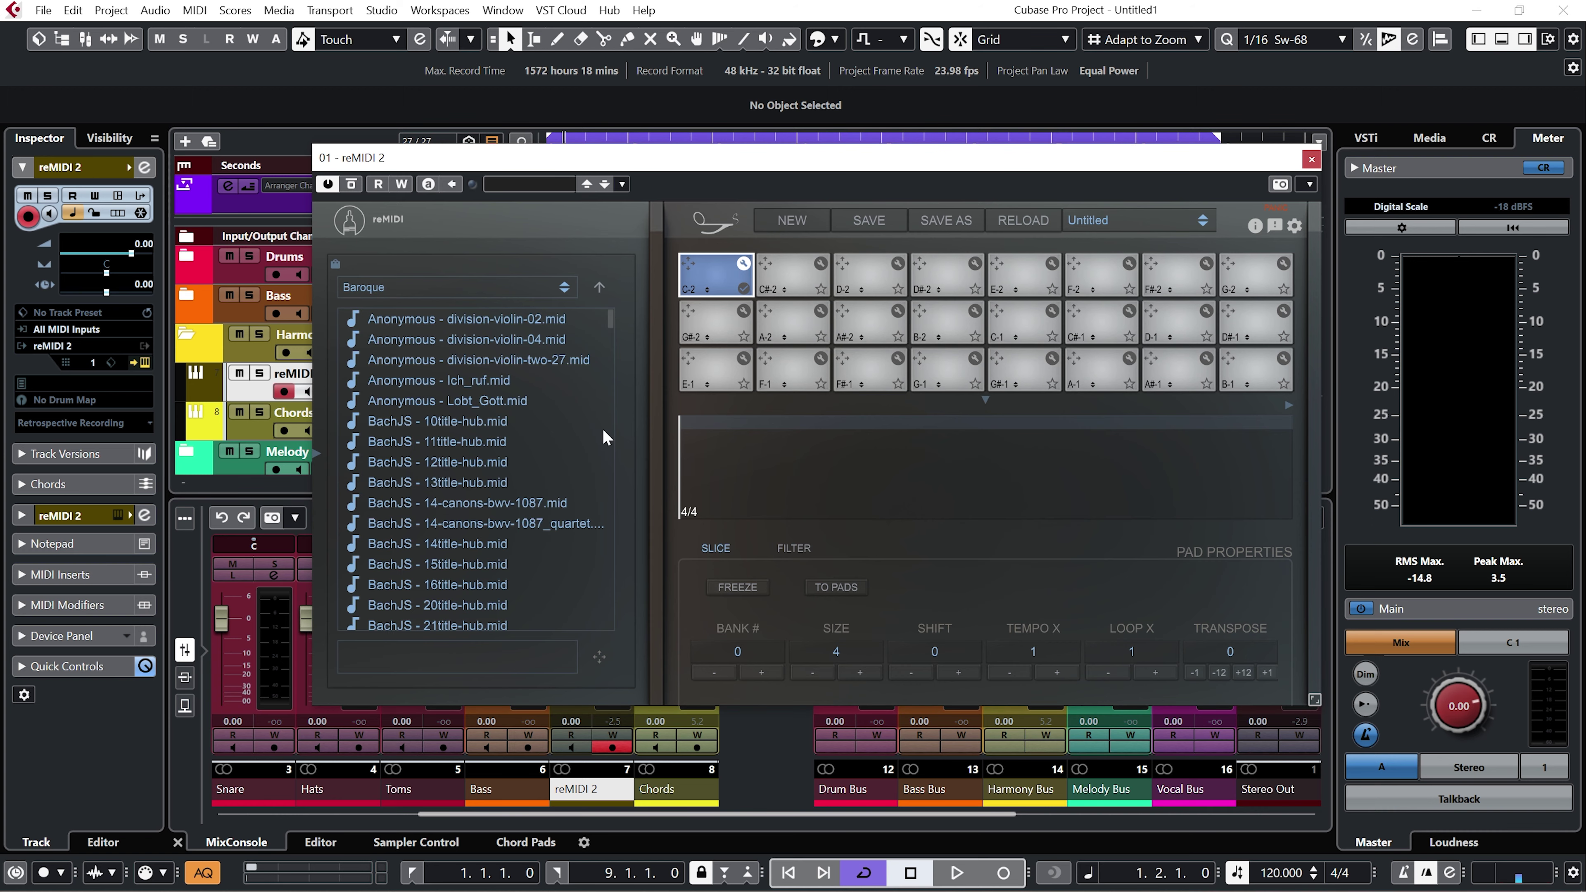
mouse_move(612, 330)
left_mouse_down()
mouse_move(618, 612)
mouse_move(633, 354)
mouse_move(617, 309)
left_mouse_up()
left_click(599, 287)
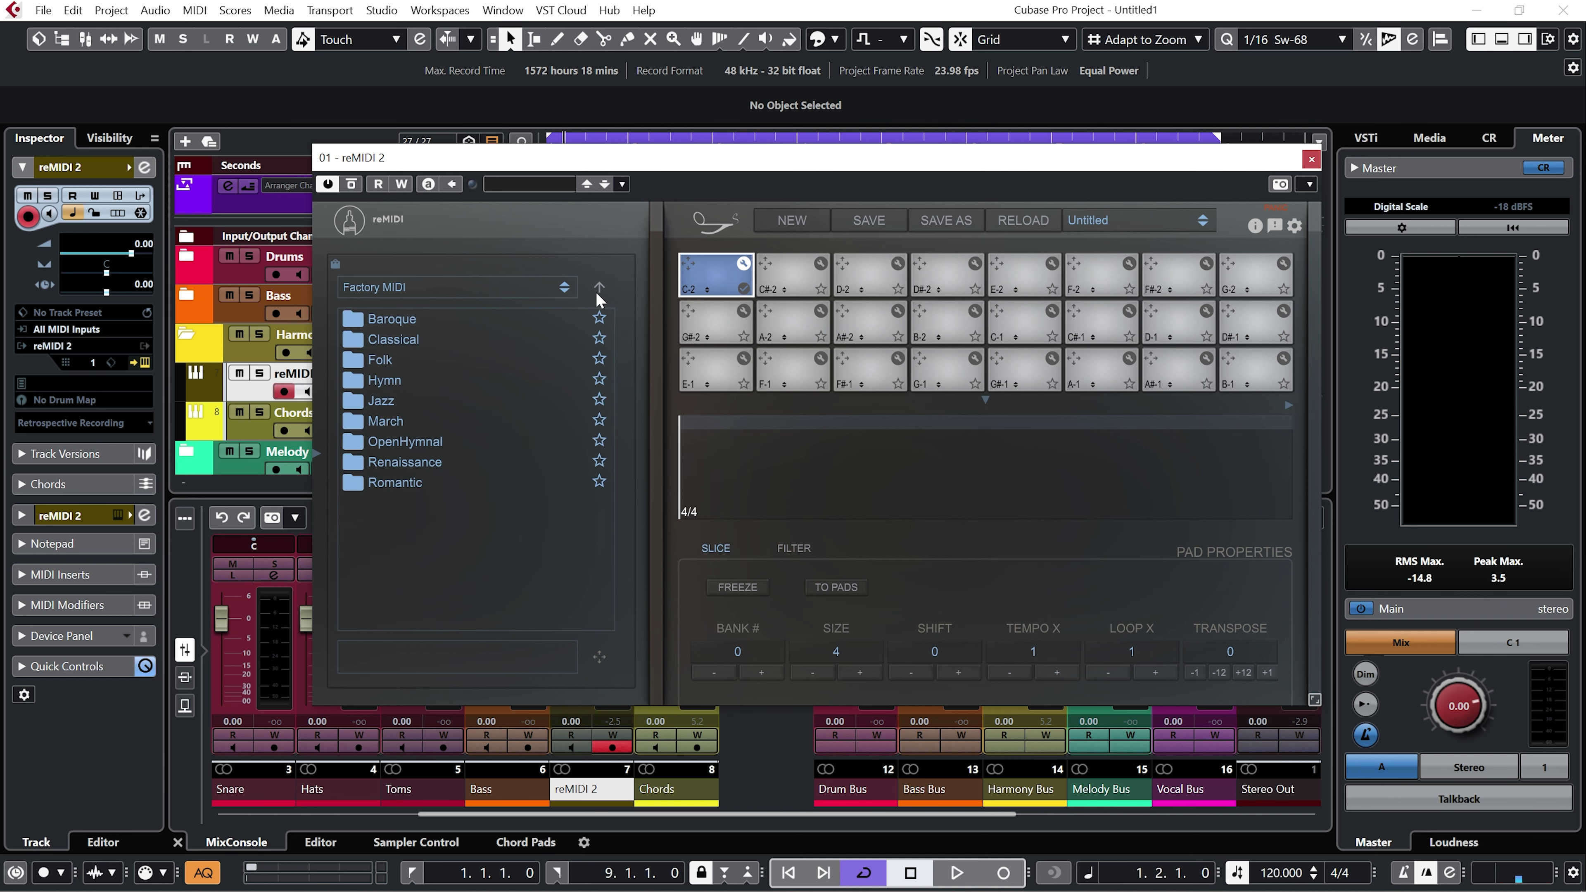
double_click(422, 344)
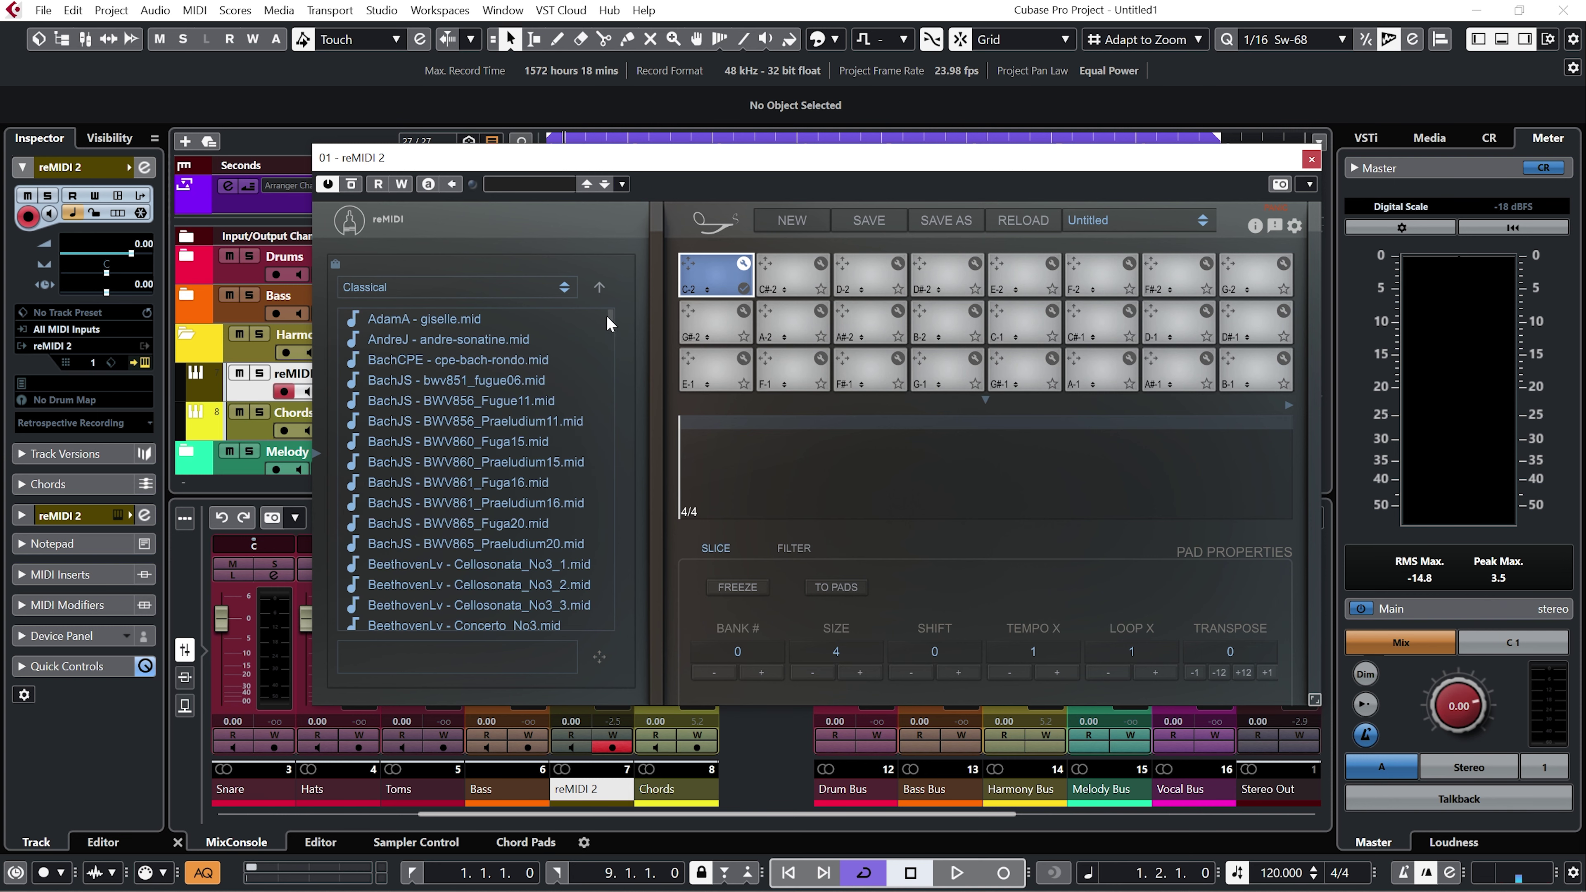
mouse_move(610, 322)
left_mouse_down()
mouse_move(590, 607)
mouse_move(604, 304)
left_mouse_up()
left_click(599, 286)
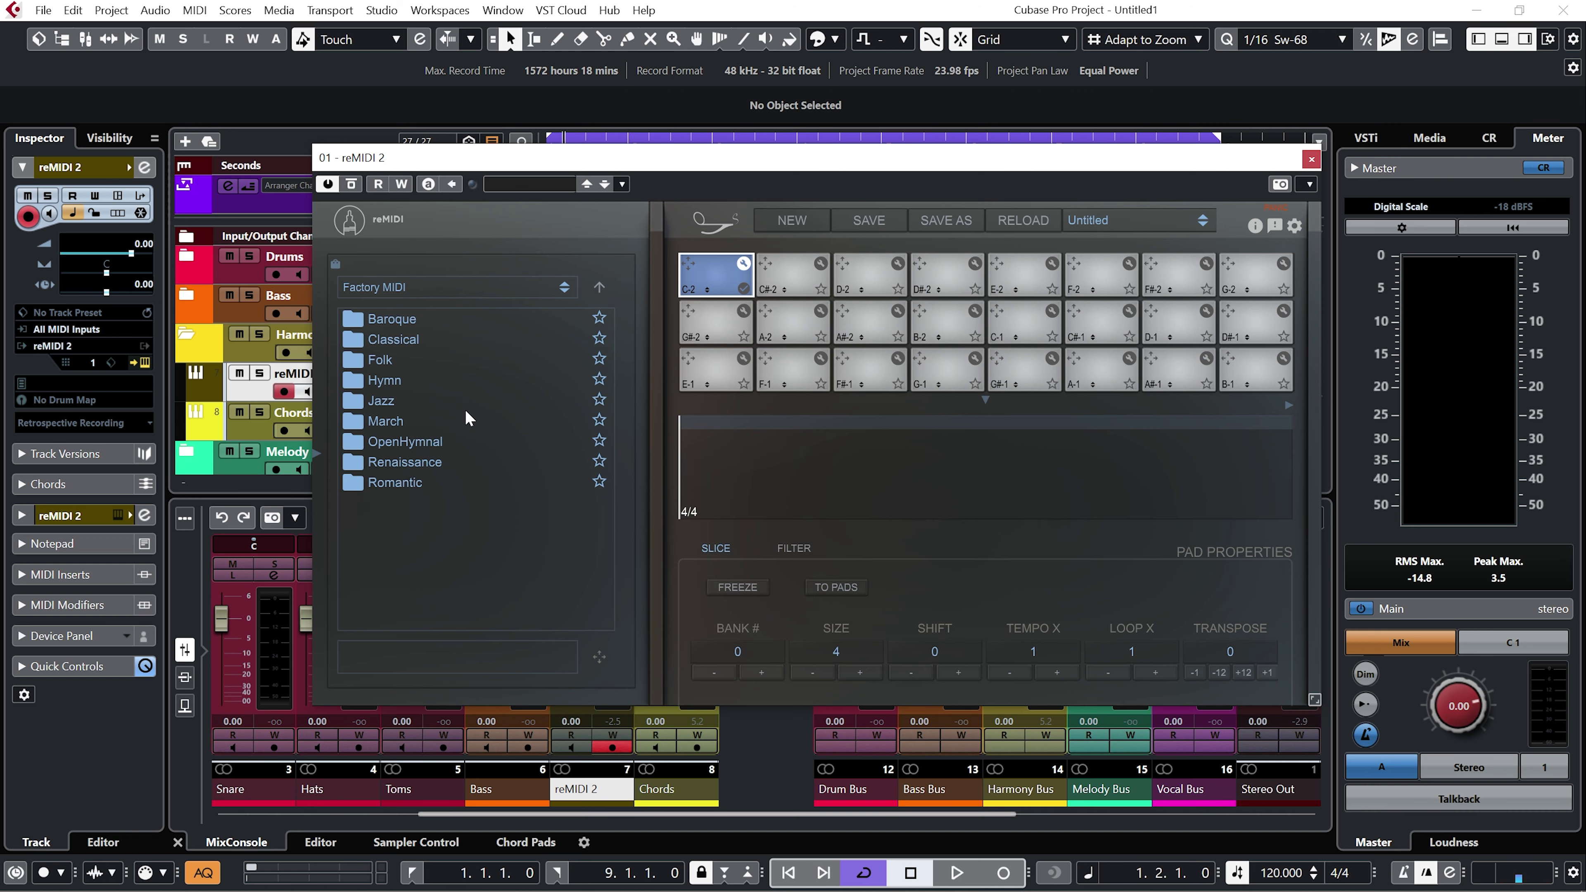
key("Down")
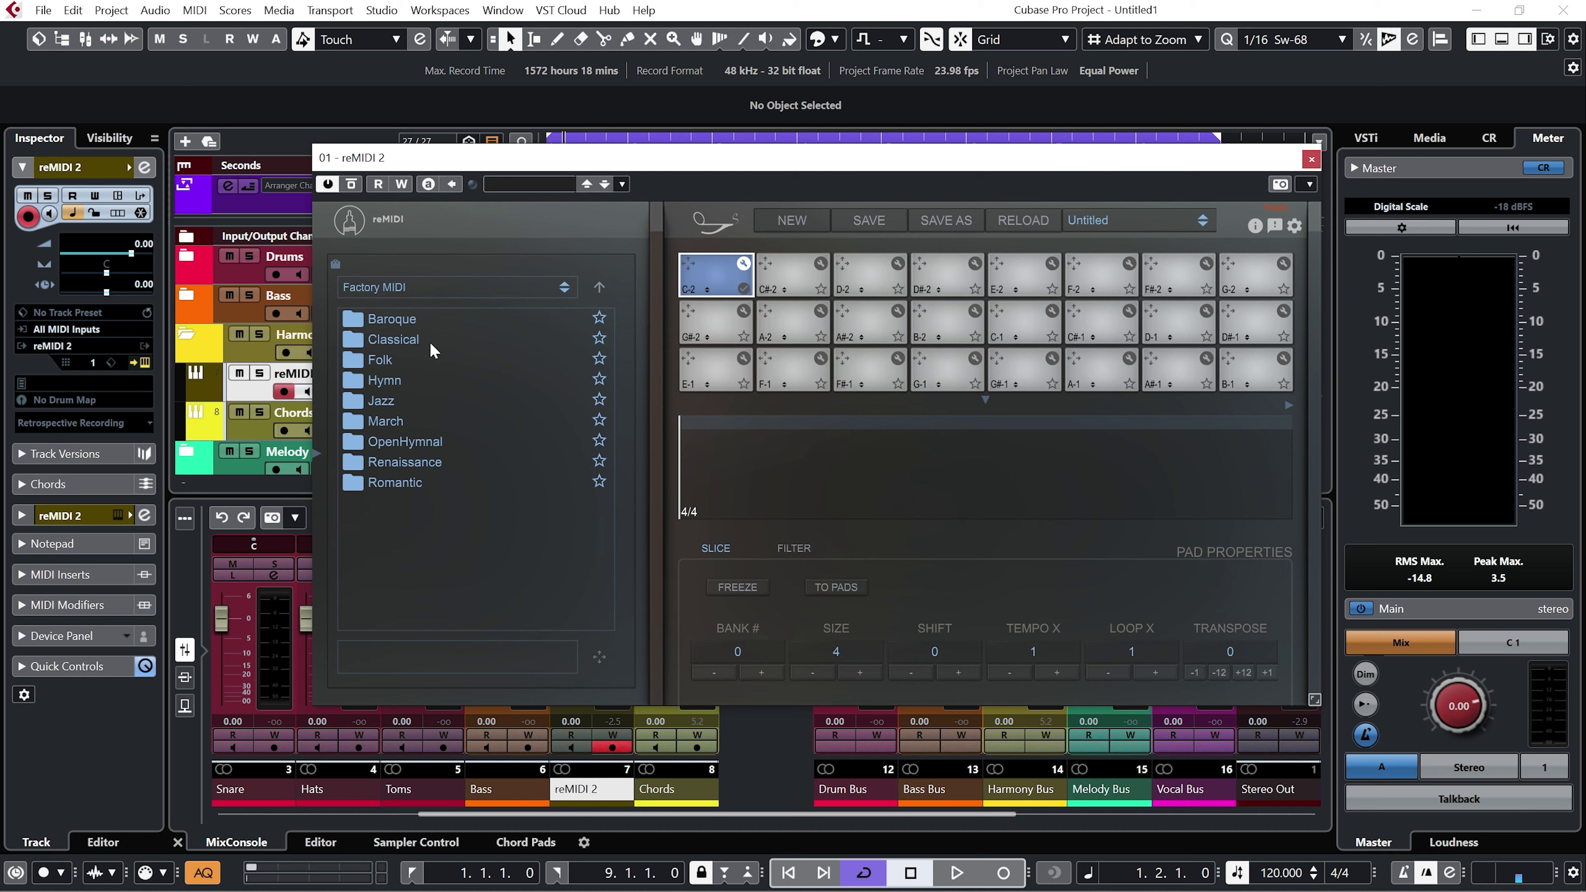
Step: Load BeethovenLv - Violinsonata_No9_1.mid from the Classical folder onto the C-2 pad
double_click(429, 341)
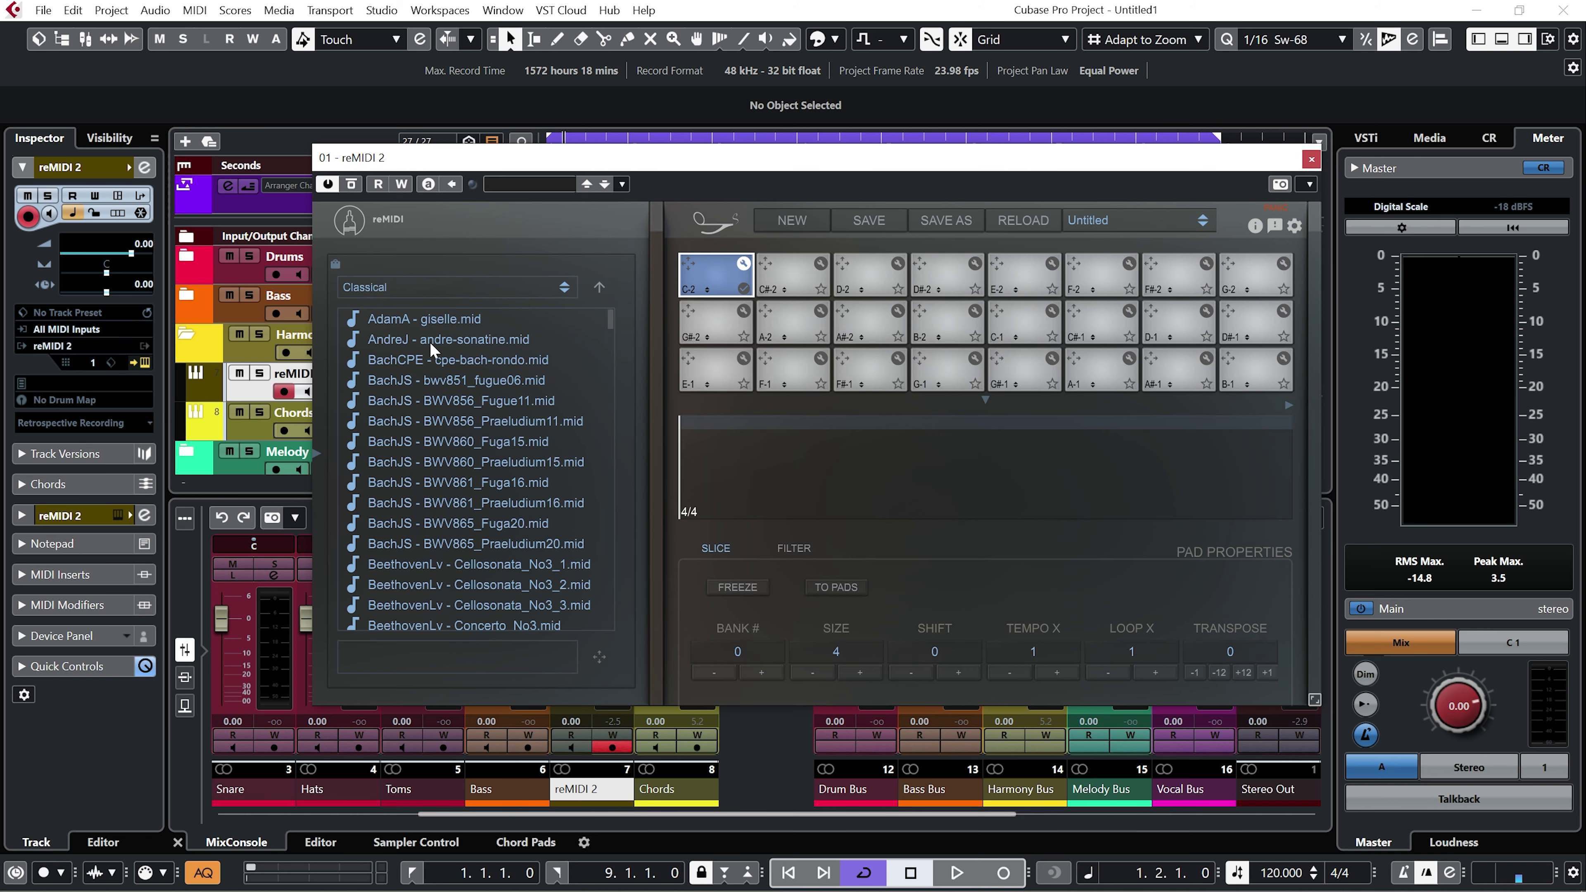
left_click_drag(611, 325, 612, 414)
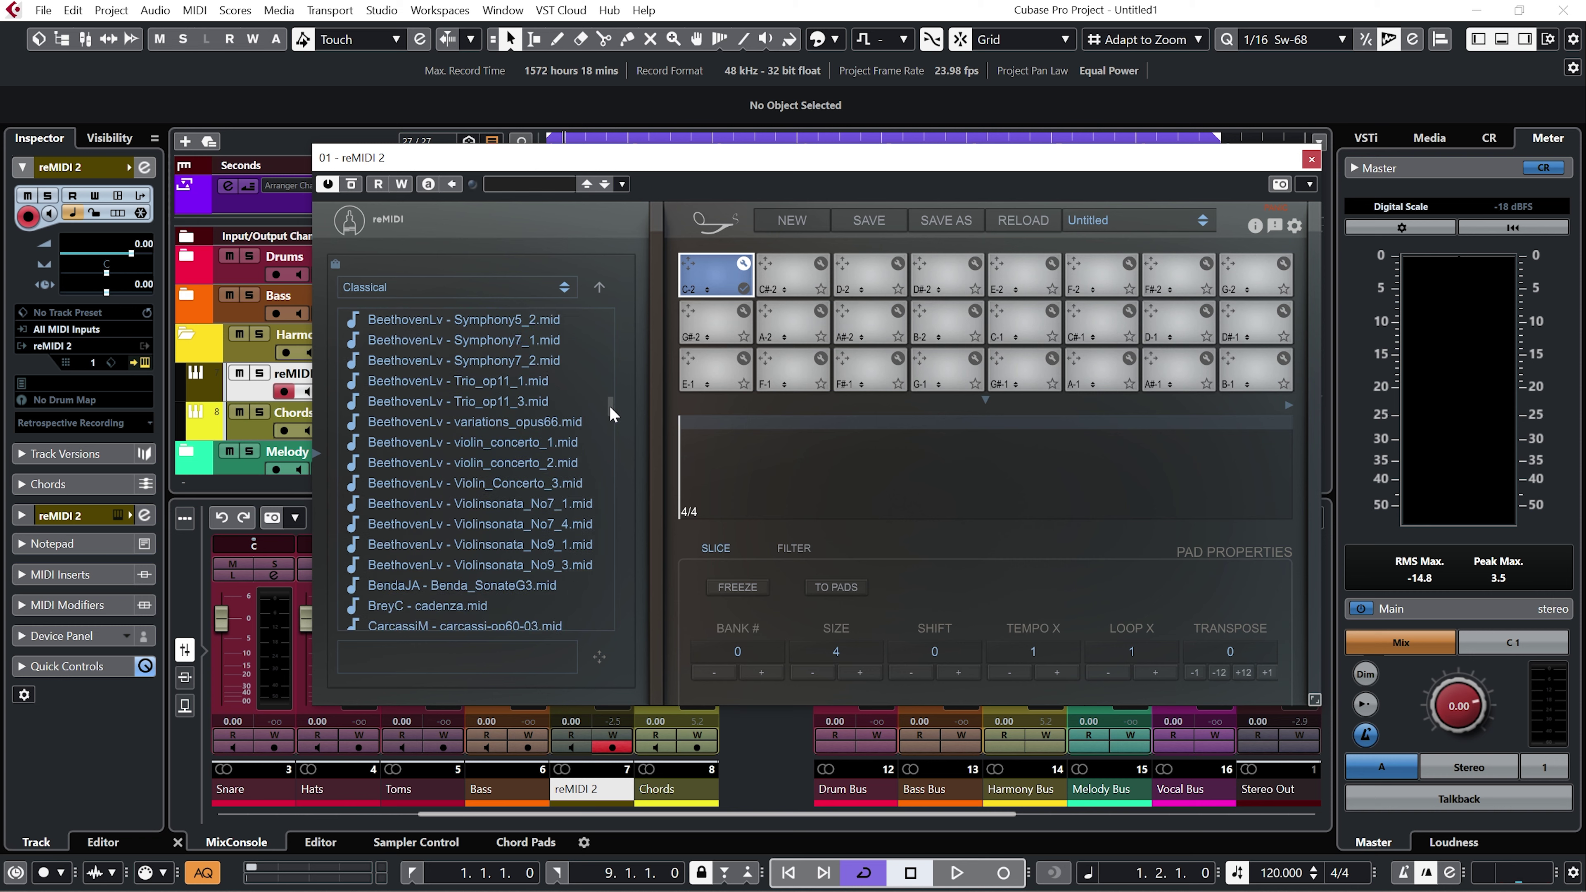
left_click(493, 544)
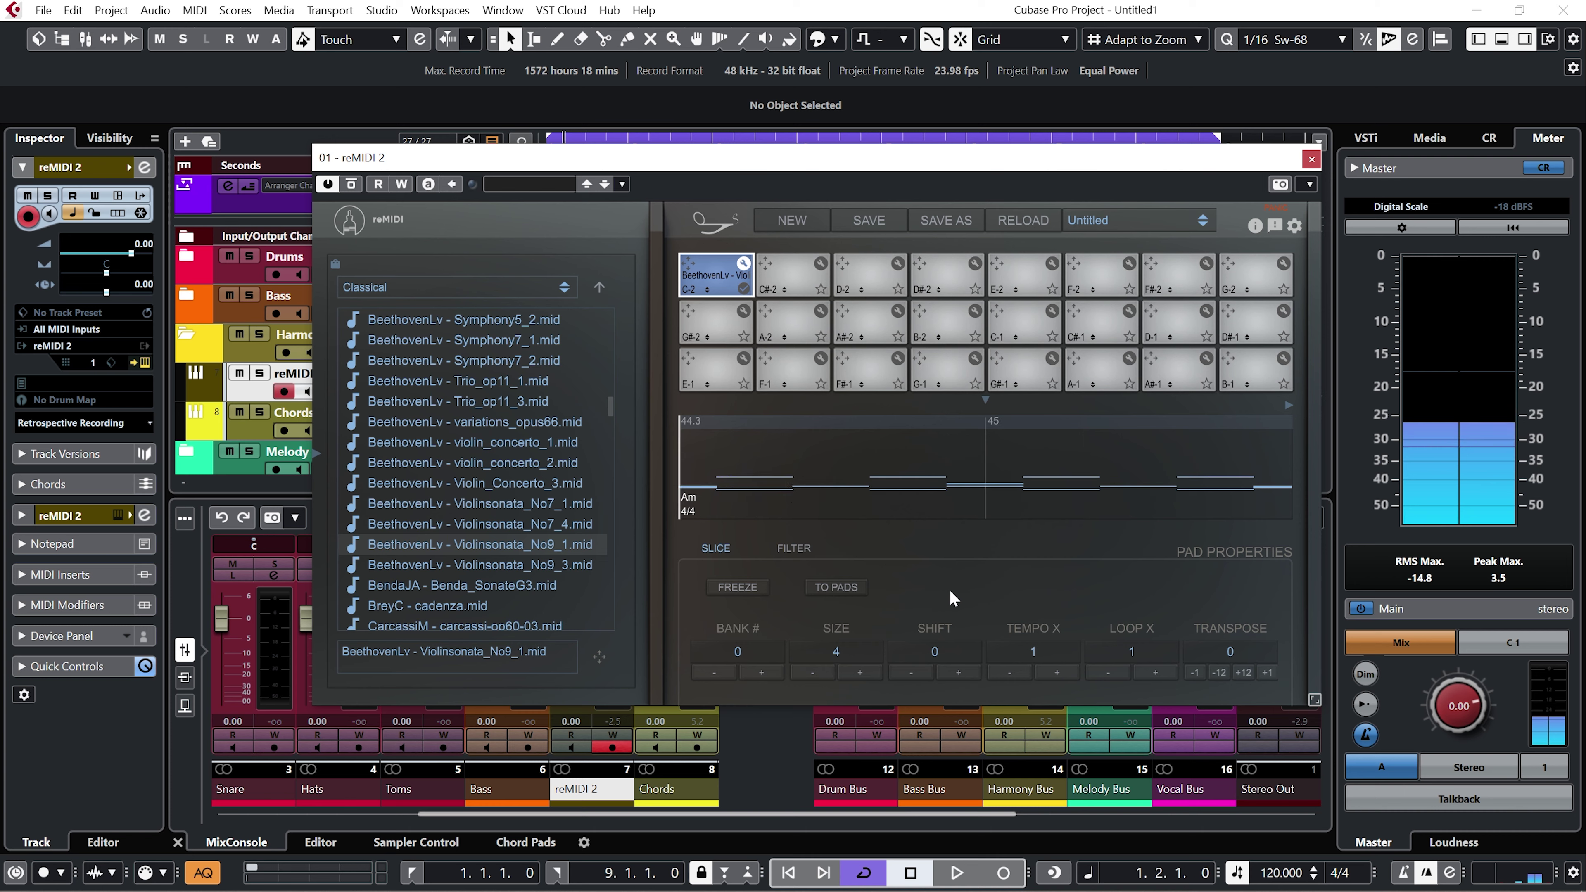
Step: Try Tempo X at 1.75 and 0.25 and Transpose at 12 on the pad, returning them to 1 and 0
left_click(1050, 670)
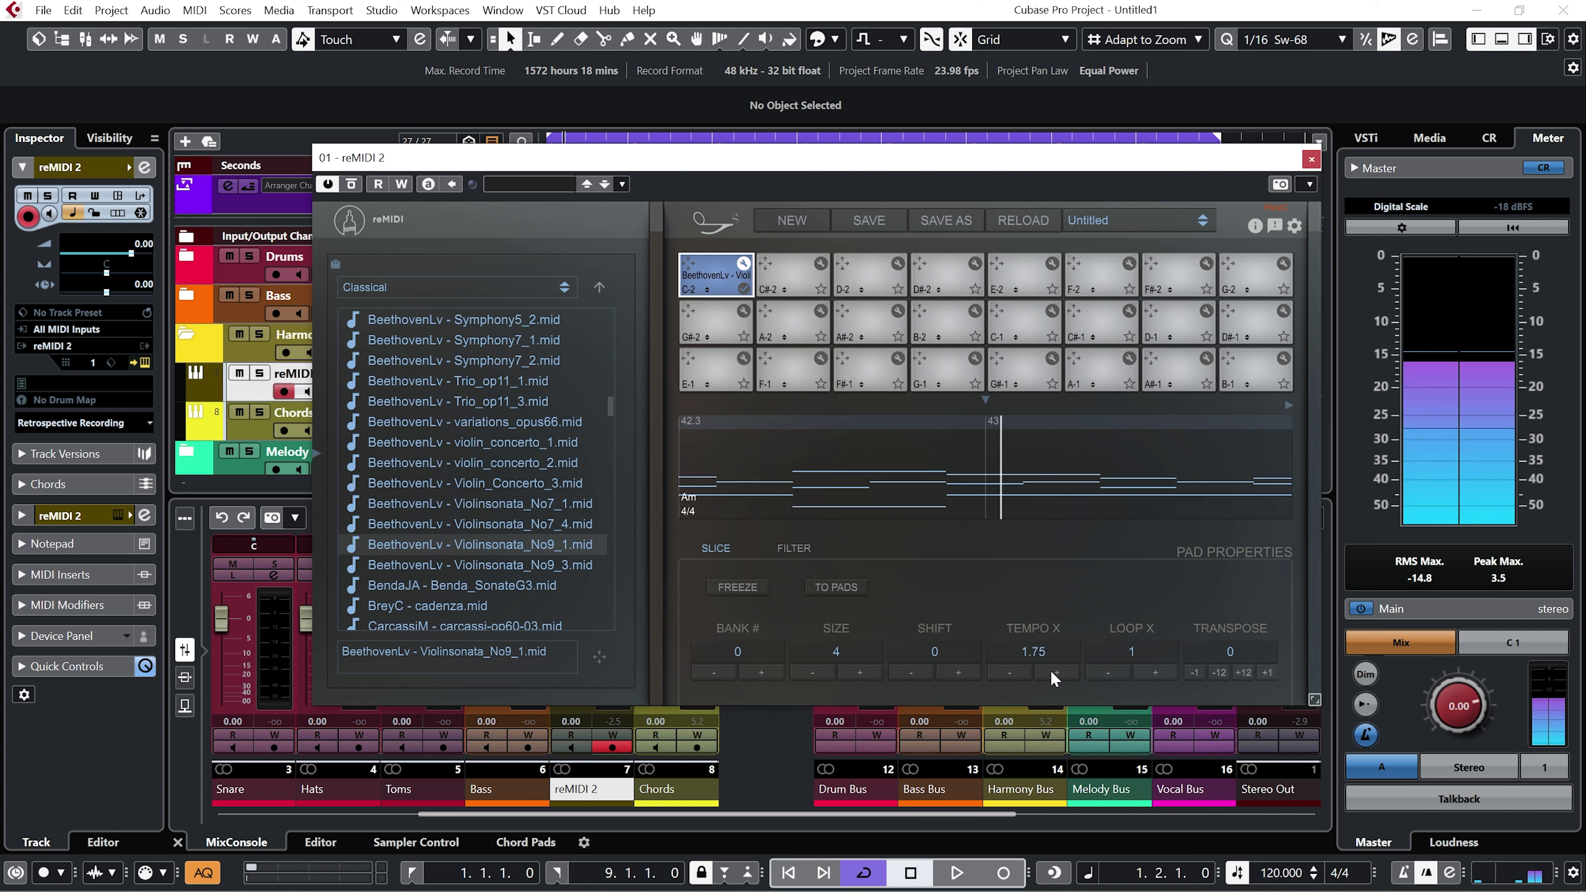
left_click(1018, 673)
left_click(1019, 674)
left_click(1019, 673)
left_click(1019, 673)
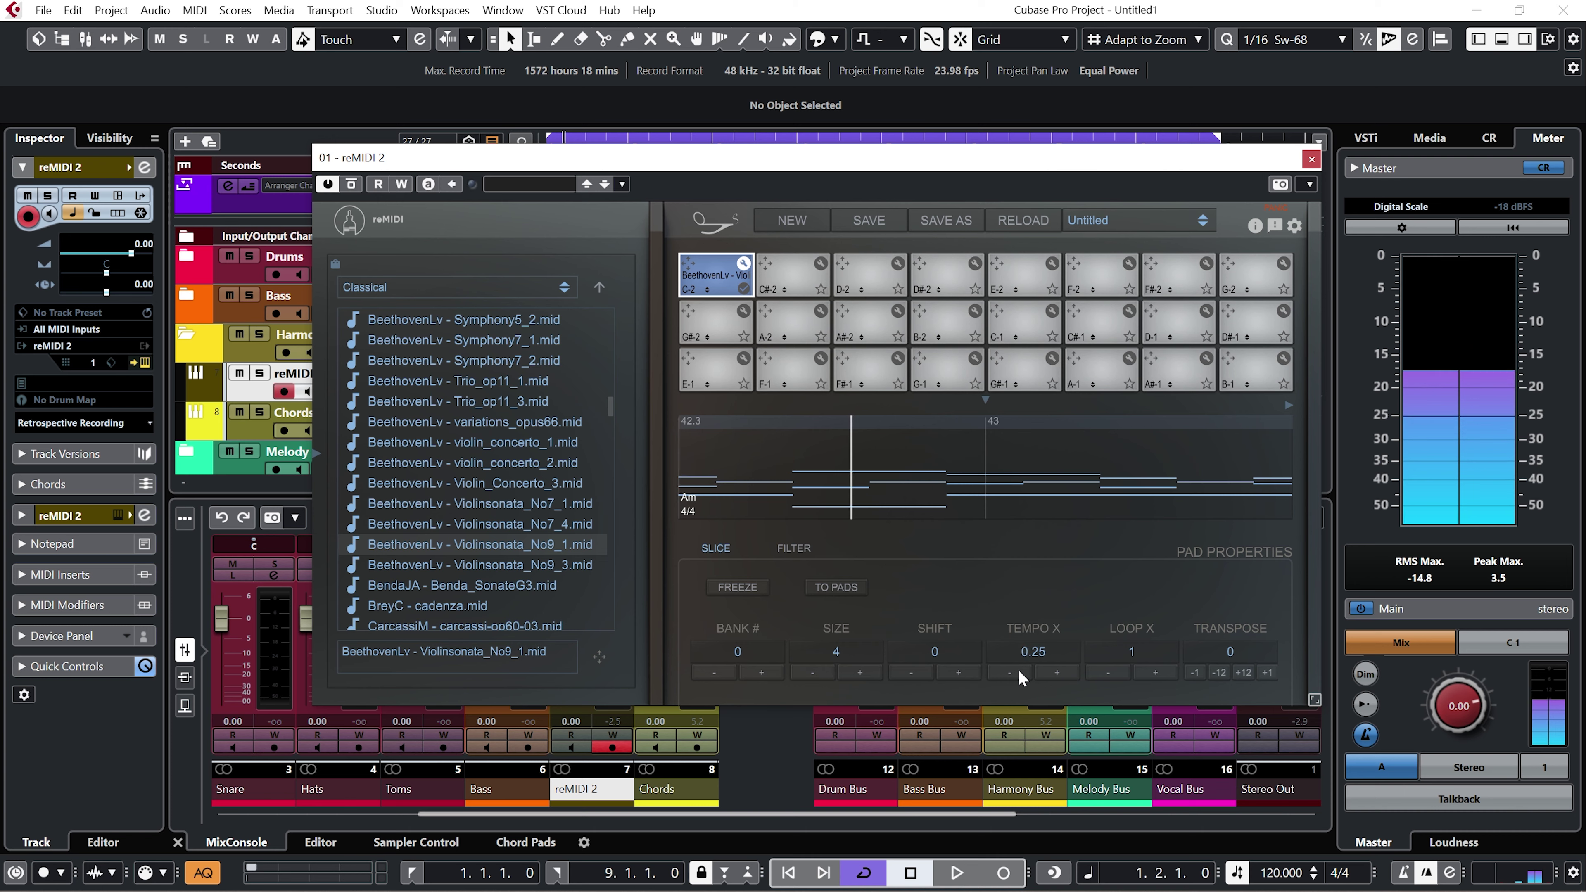
left_click(1056, 672)
left_click(1056, 672)
left_click(1056, 672)
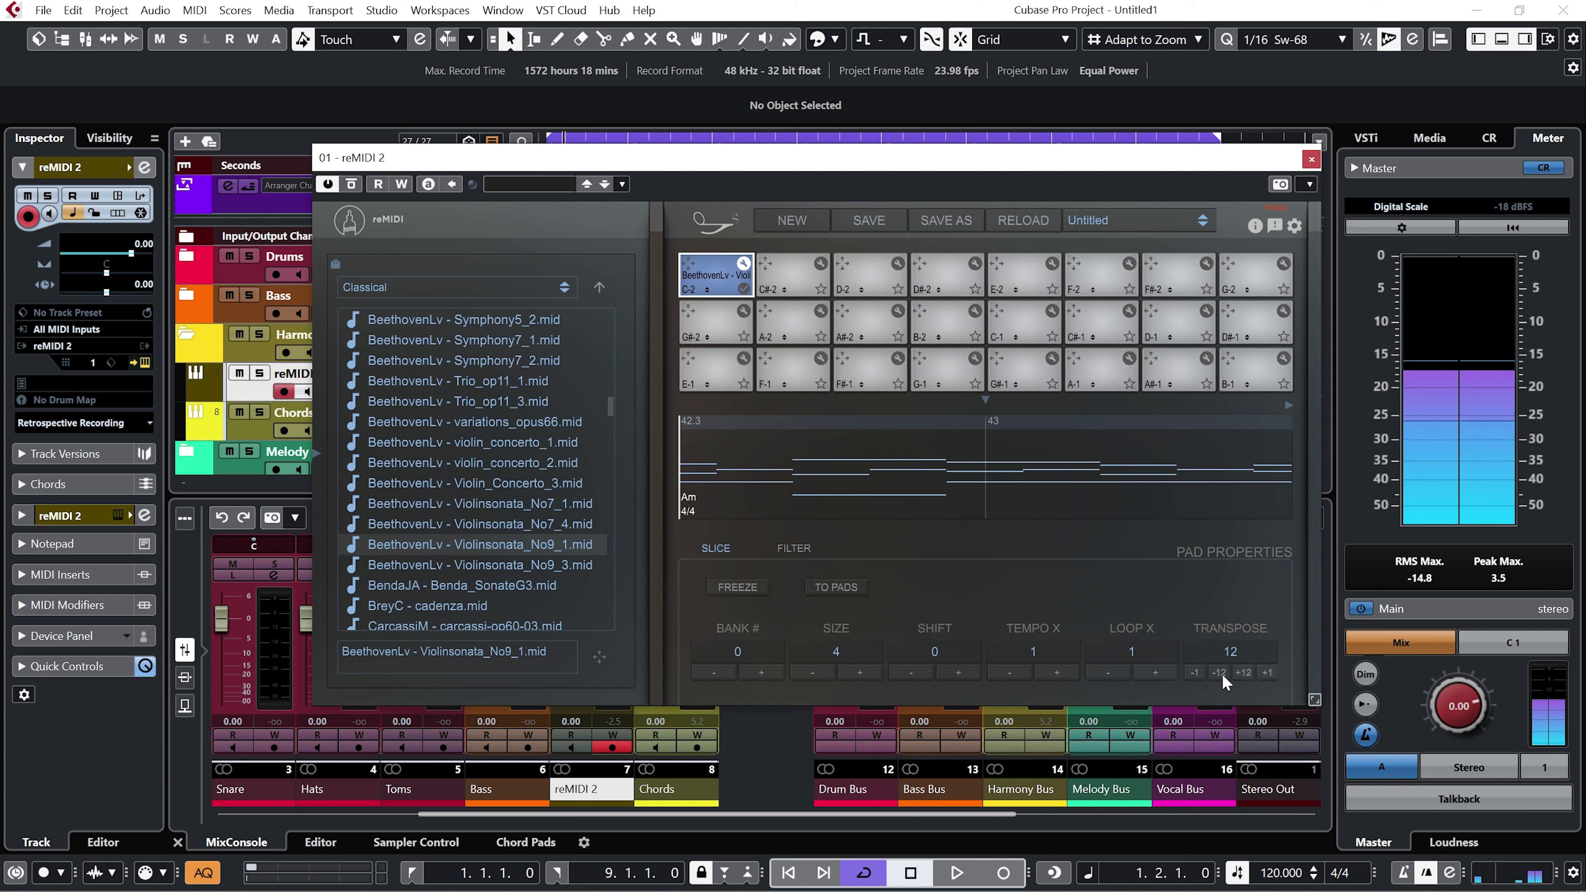
left_click(1268, 672)
left_click(1267, 672)
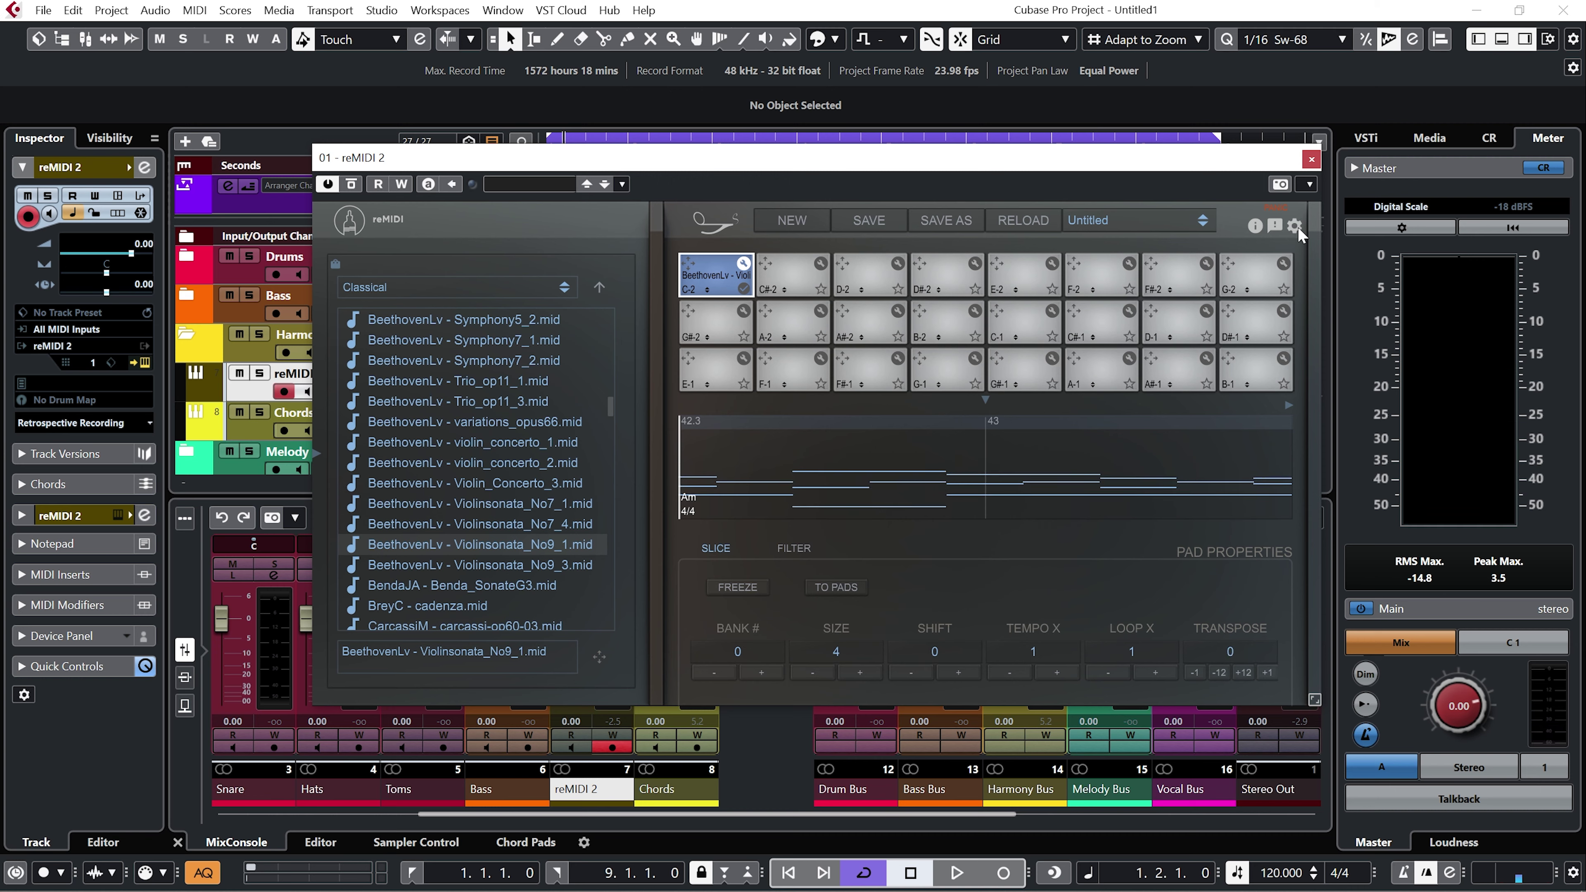
Step: Check the tempo options in the reMIDI 2 settings, and close the settings and the plugin window
left_click(1296, 227)
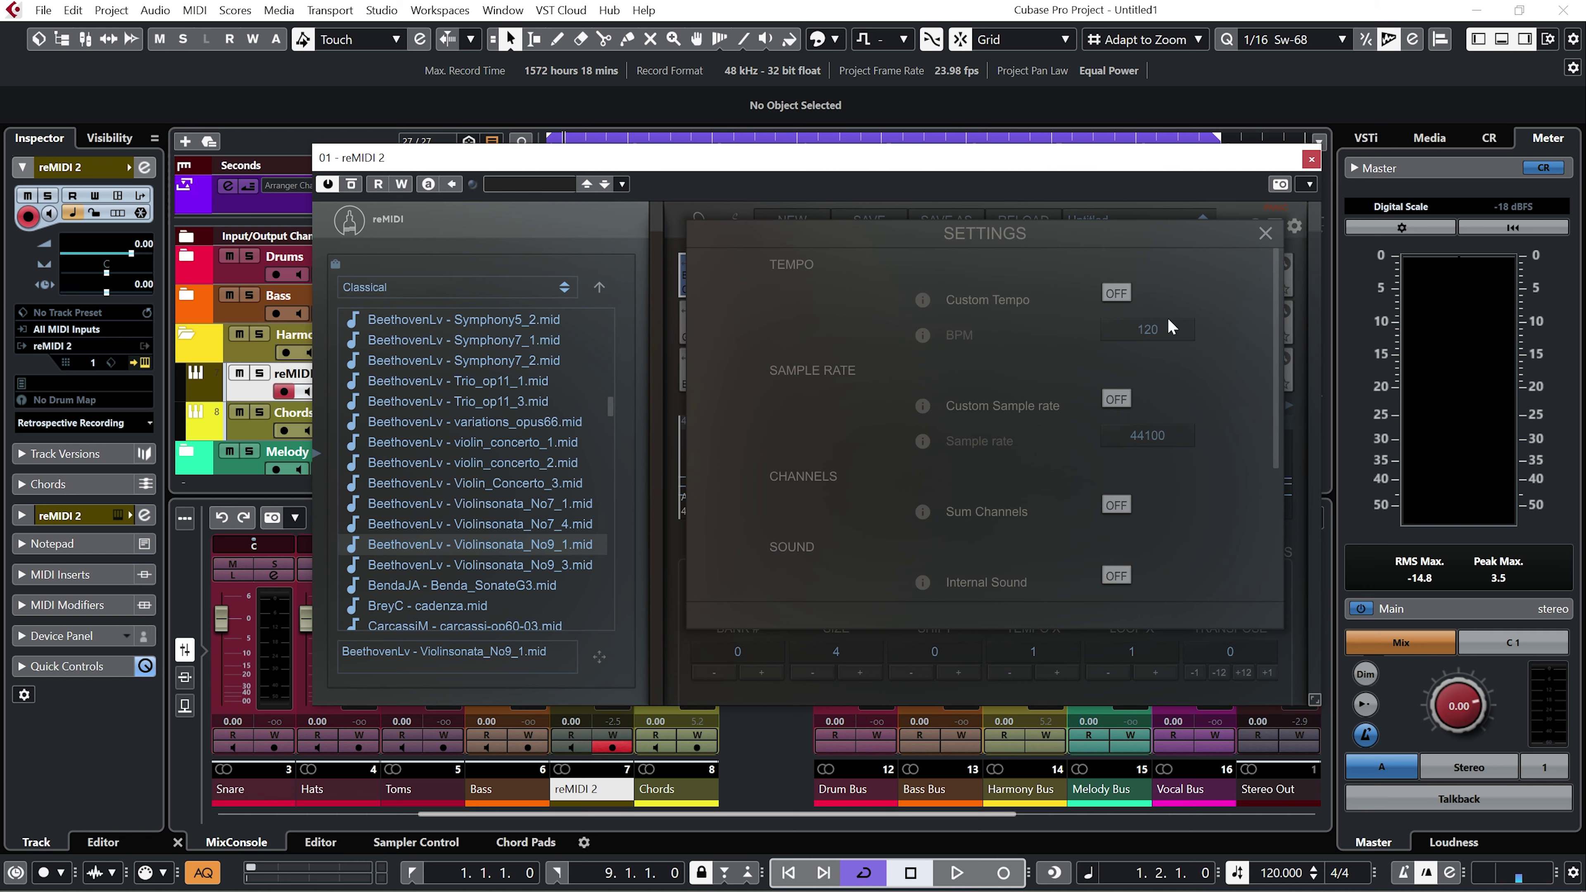
left_click(1264, 233)
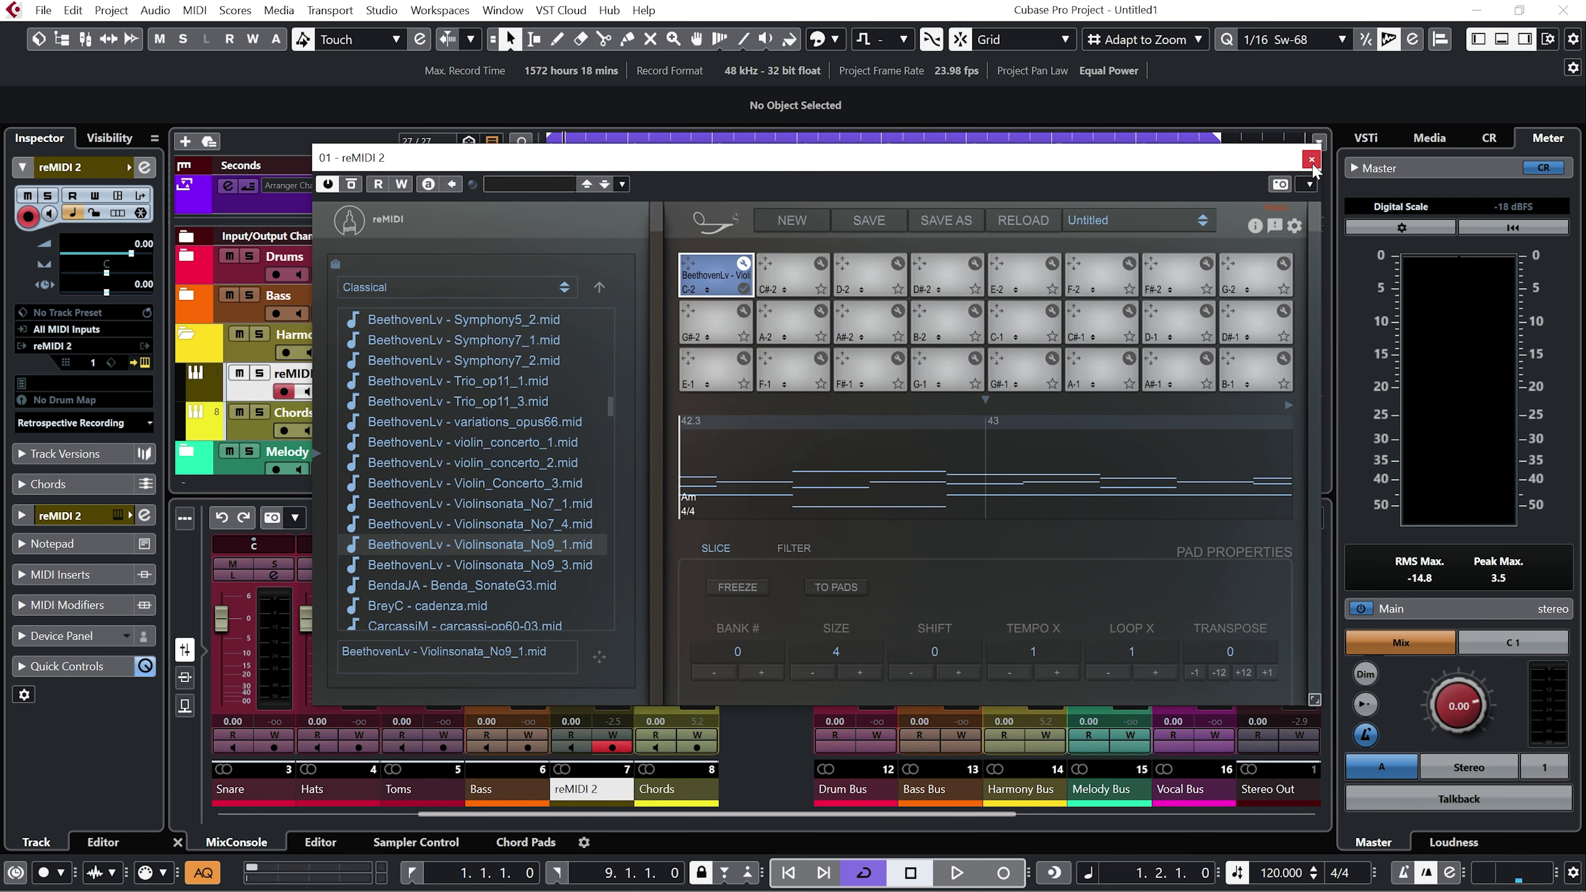
left_click(1311, 164)
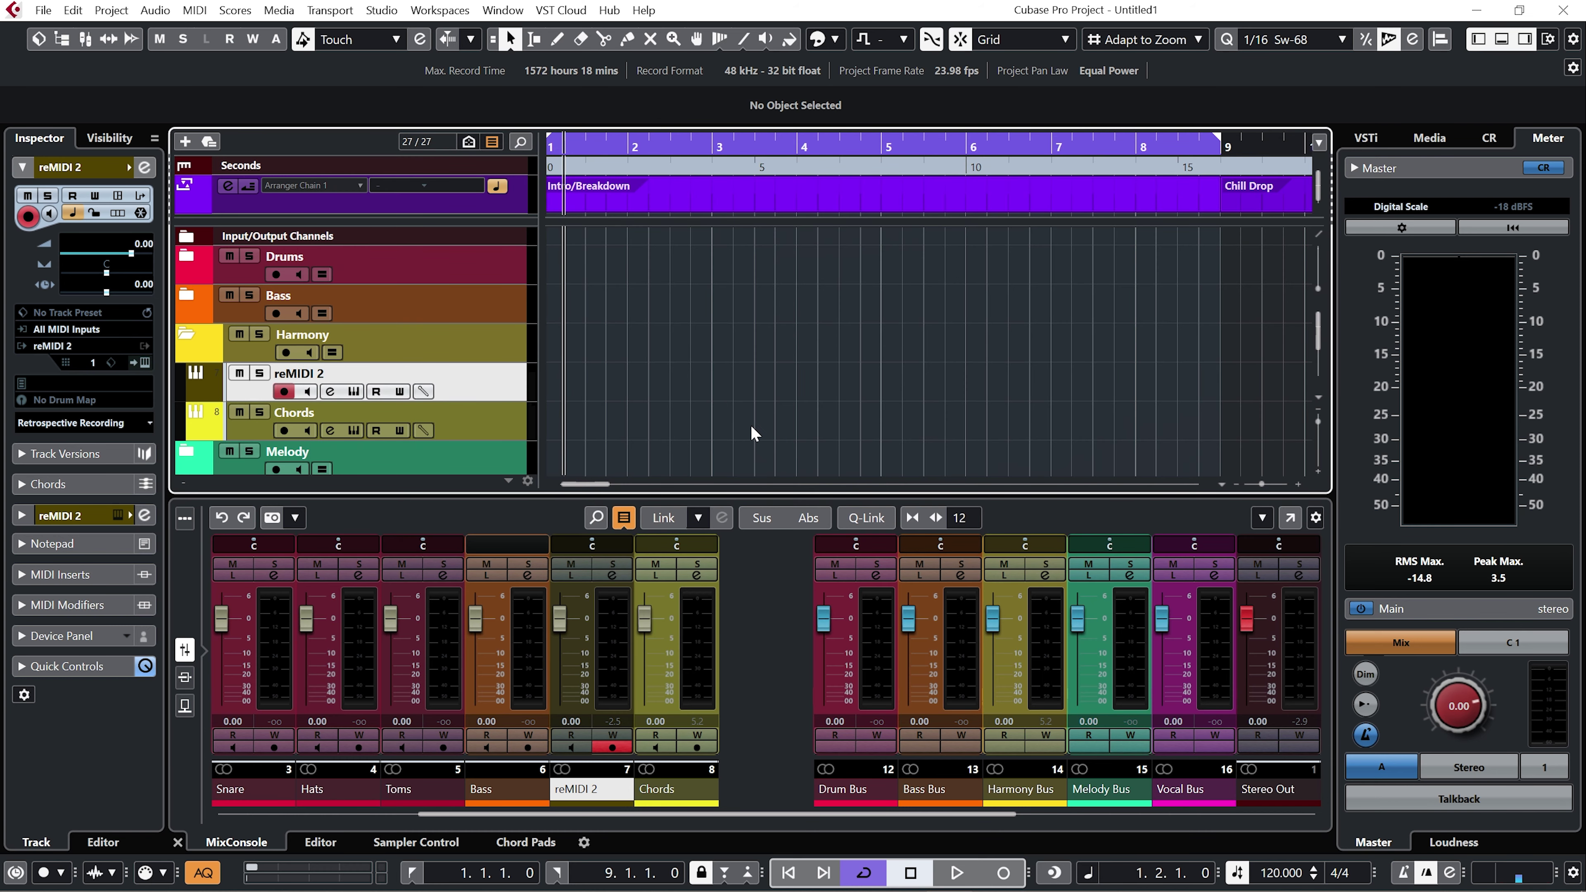
Step: Set the Chords track's MIDI input to 01. reMIDI 2 - MIDI Output and check its Falcon string instrument
left_click(493, 428)
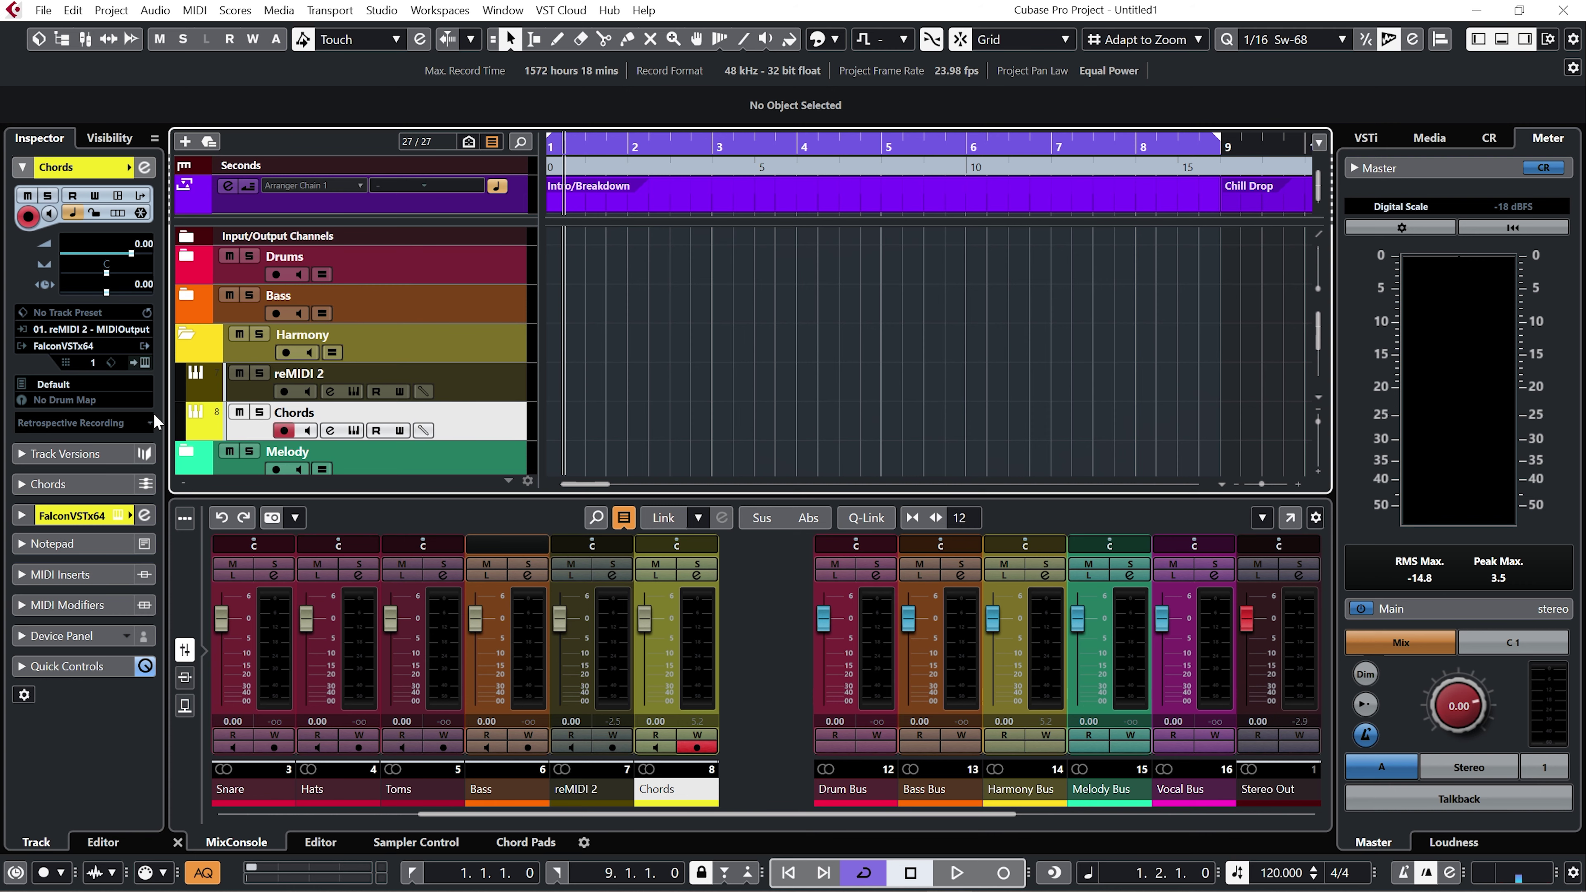
left_click(132, 331)
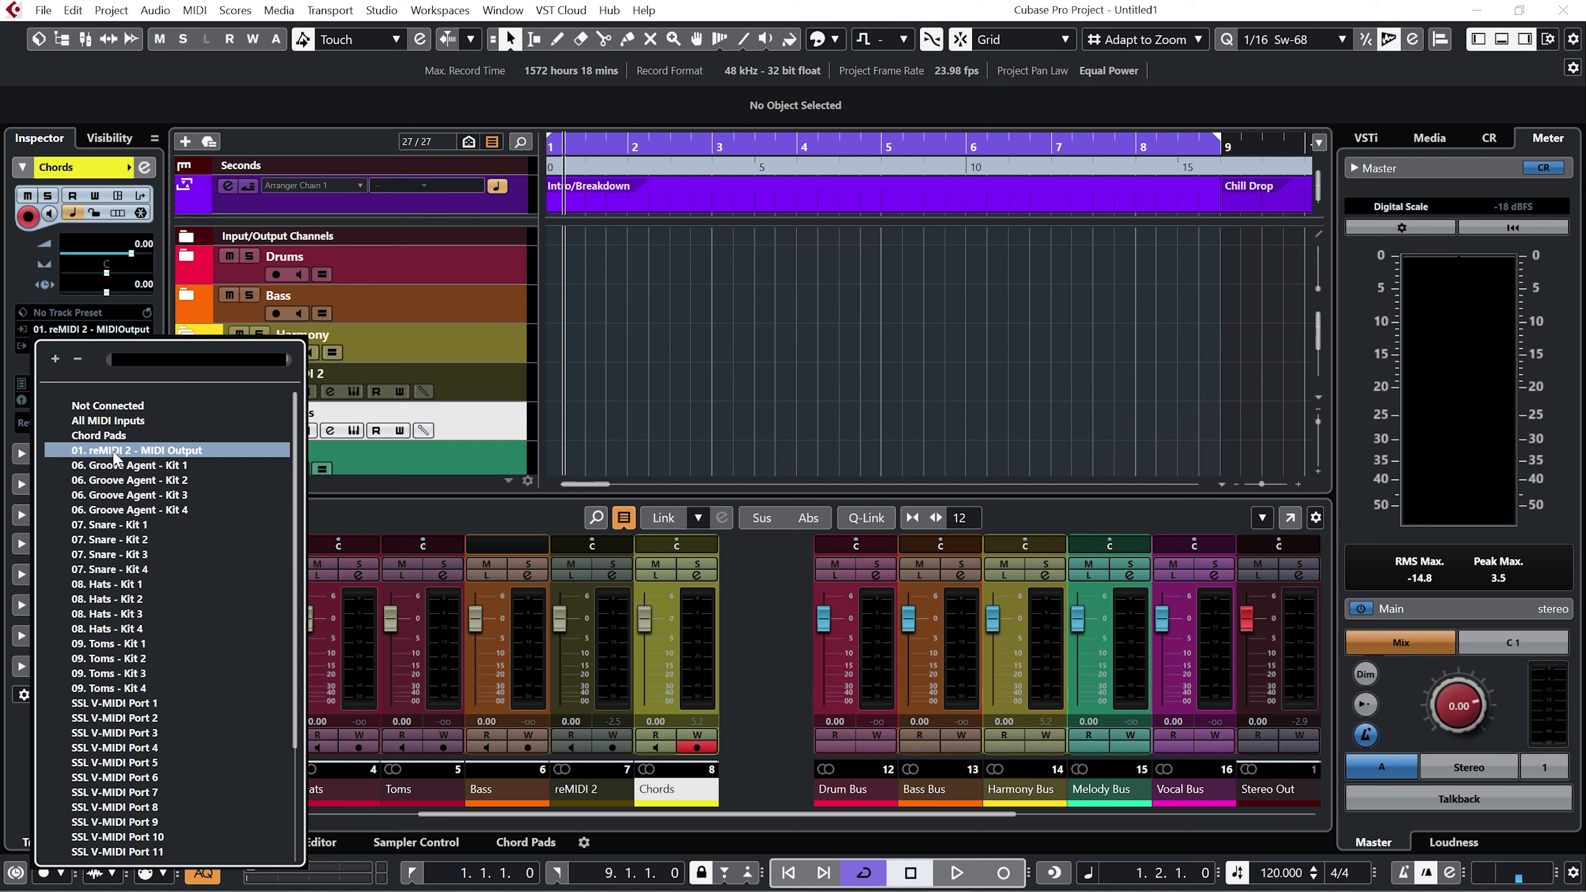
left_click(144, 454)
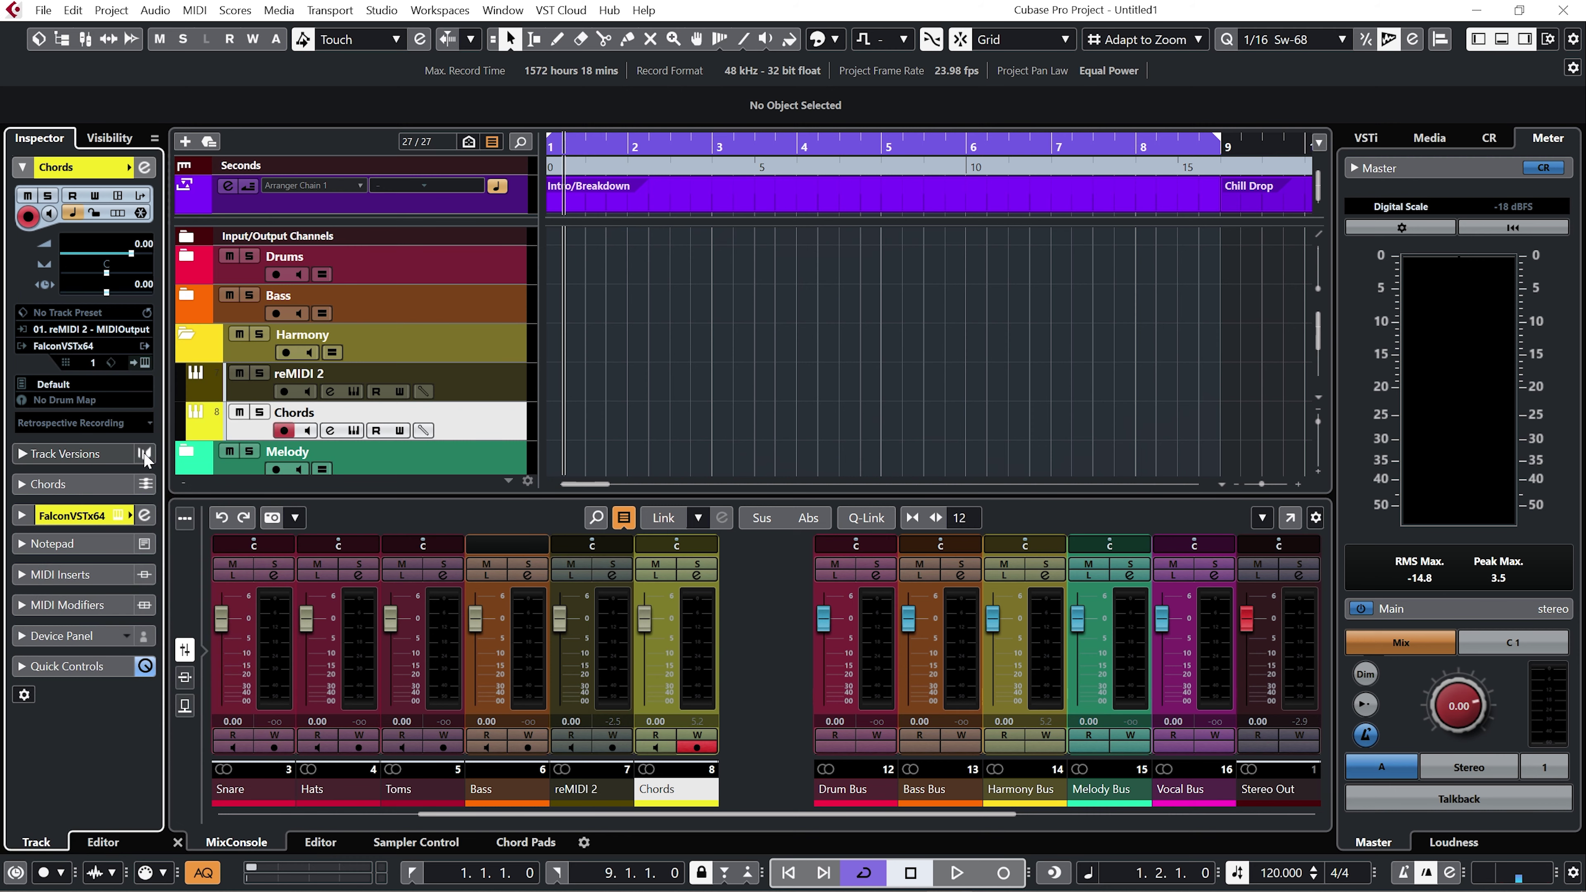
left_click(144, 363)
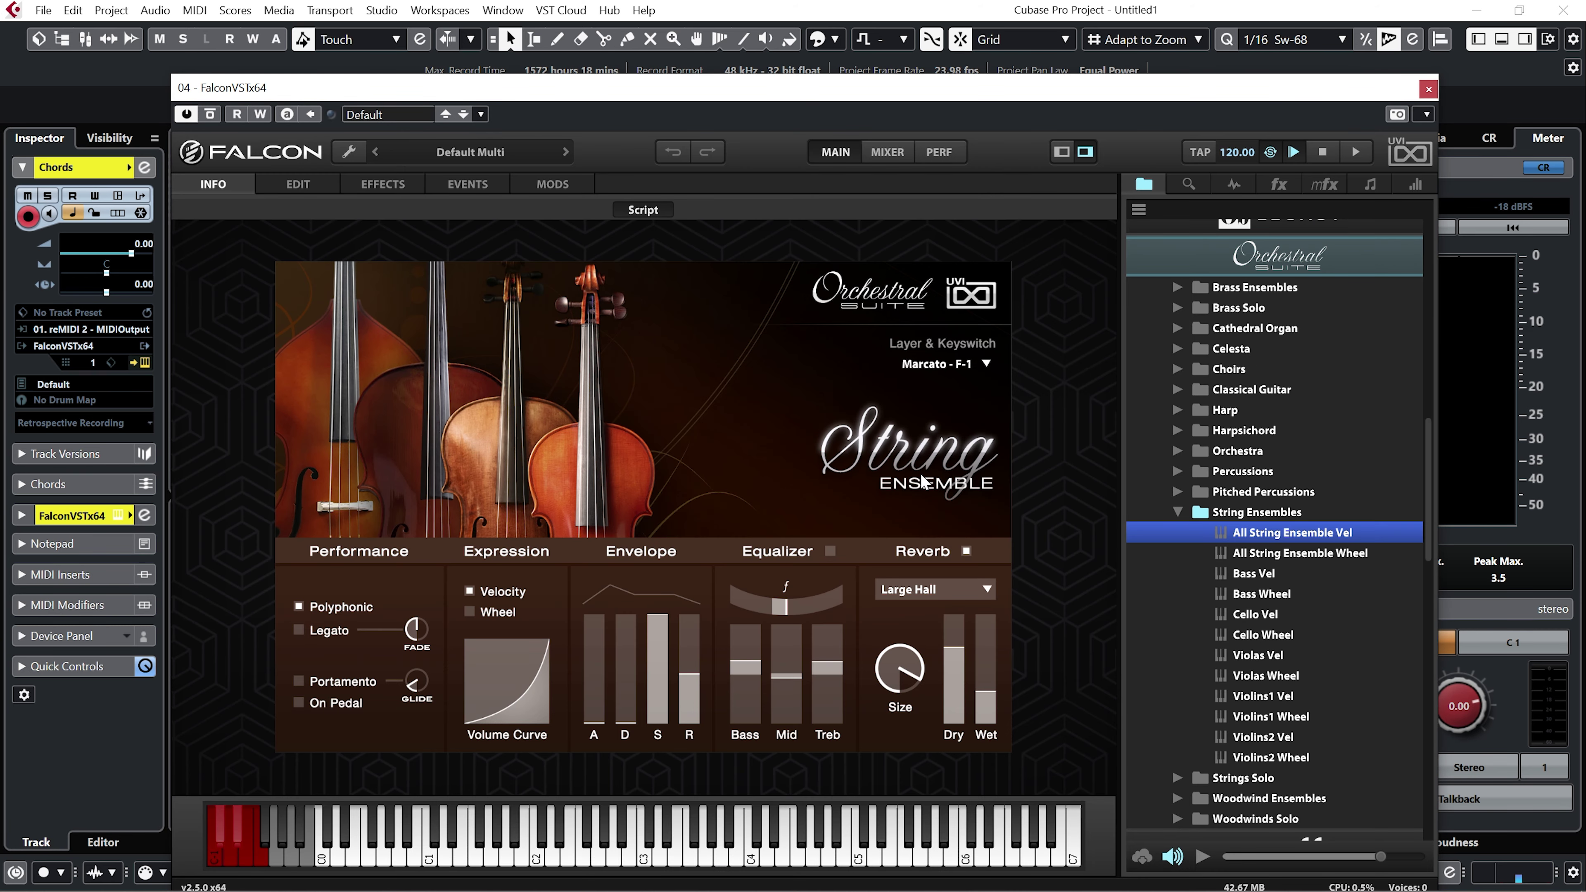
left_click(1427, 90)
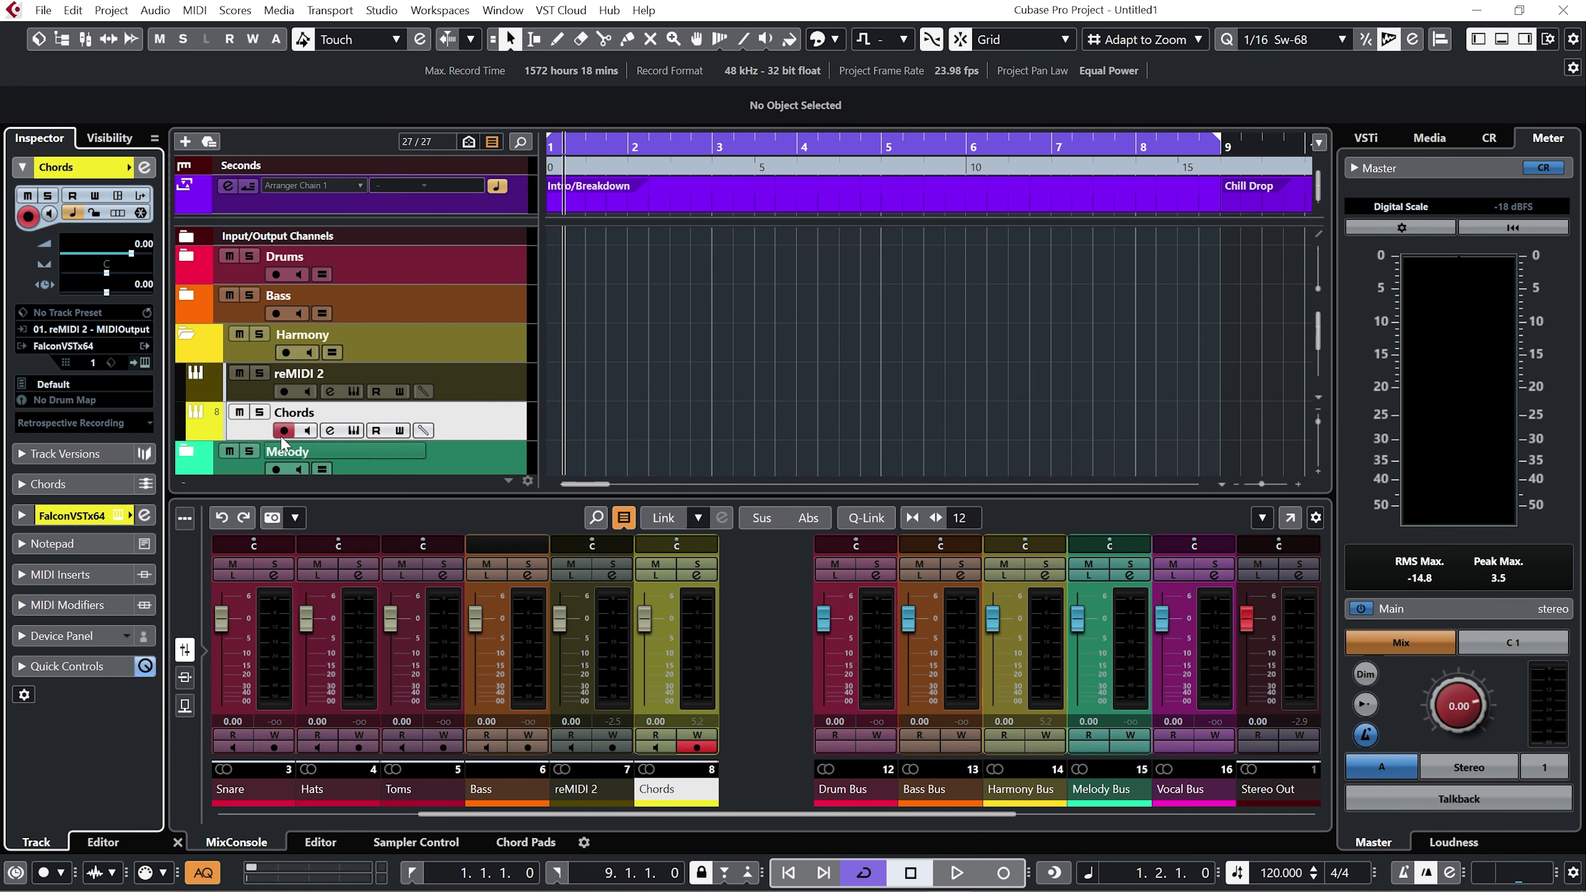
Step: Enable monitoring on the Chords track and open the instrument of the reMIDI 2 track
left_click(308, 430)
left_click(451, 389)
left_click(354, 391)
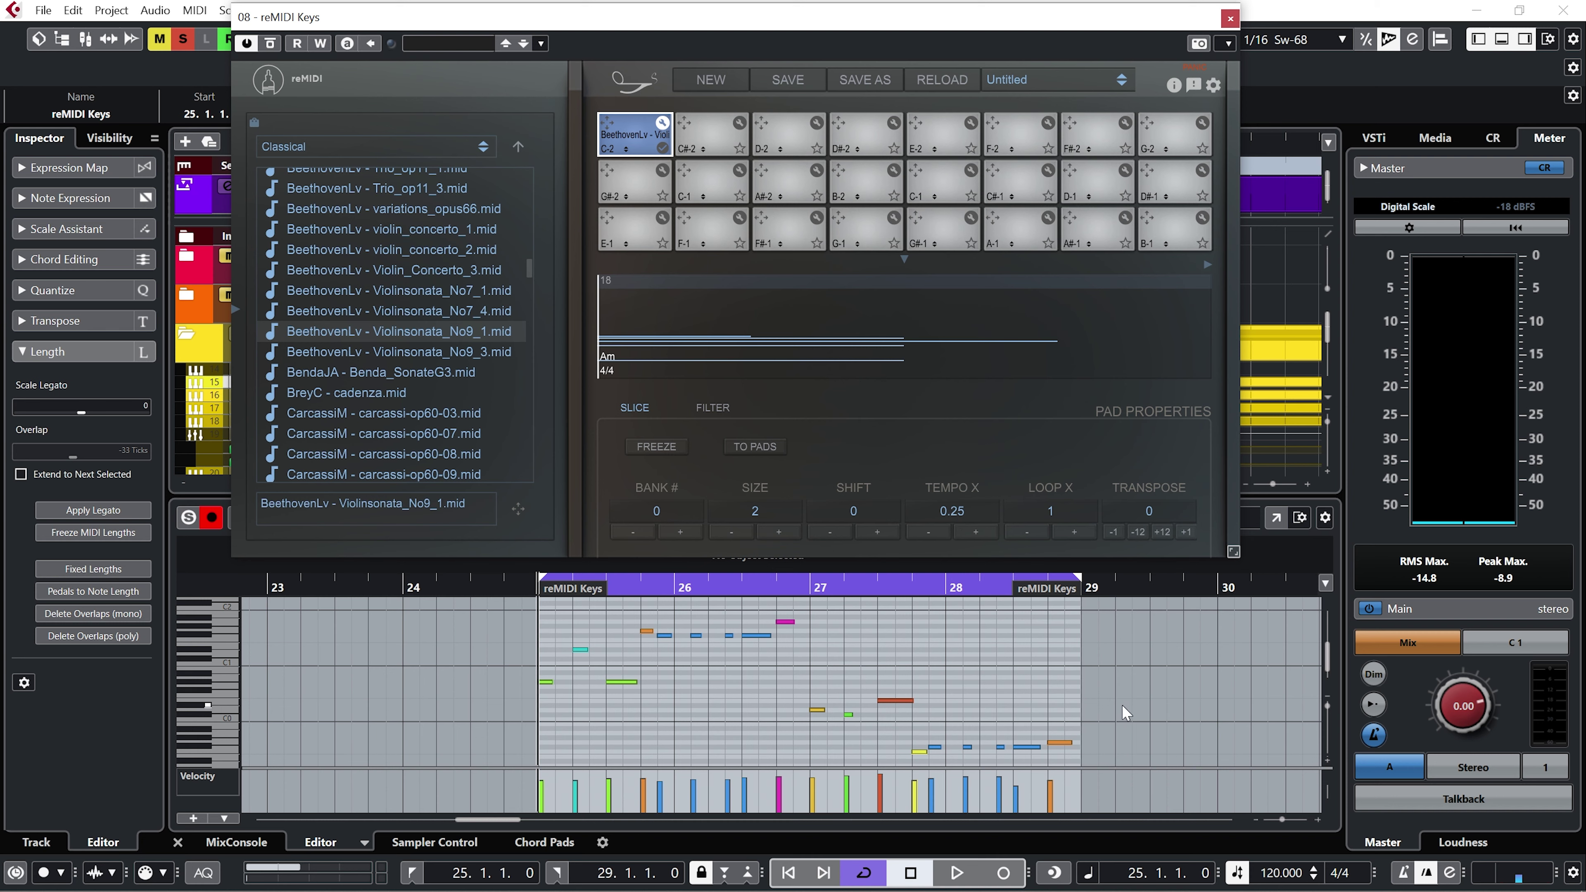
Step: Play back the reMIDI Keys part in the loop from bar 25 to bar 29
key("space")
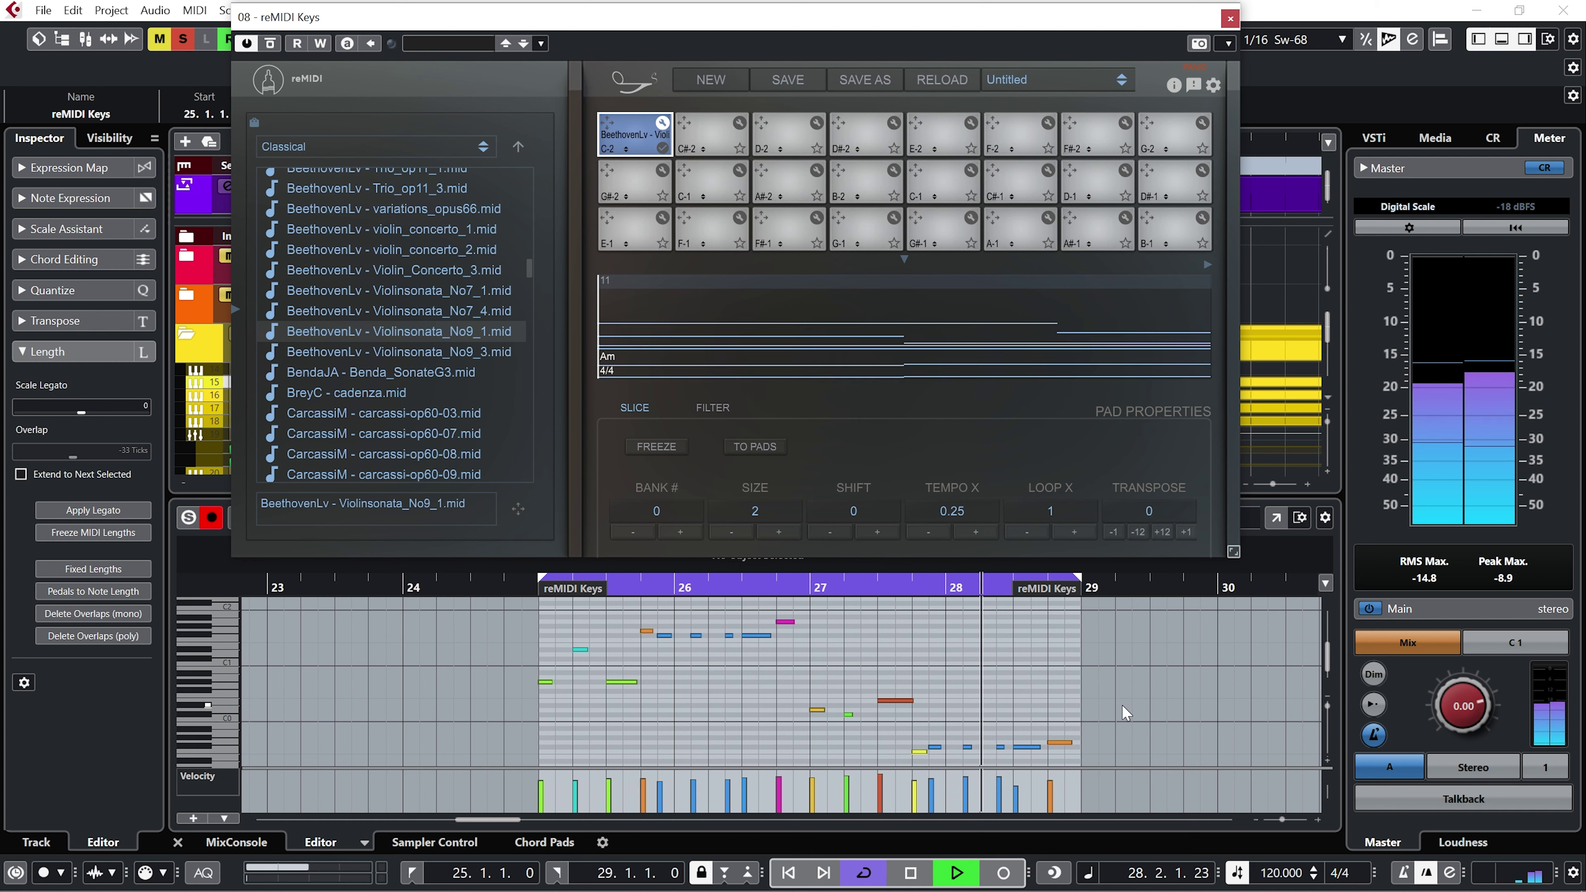
key("space")
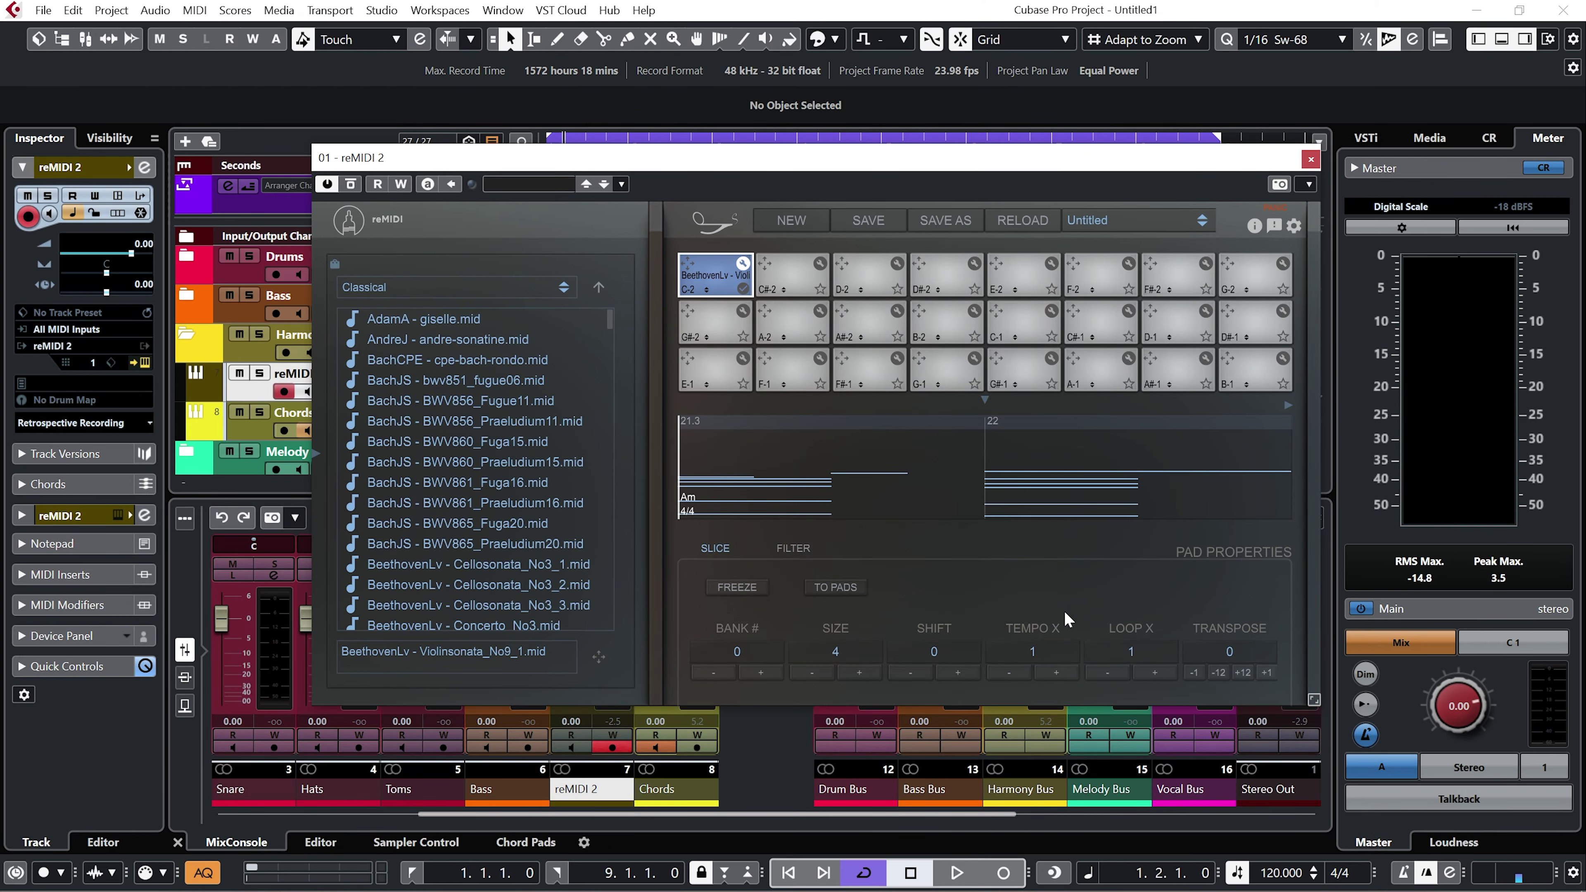
Step: Filter tracks one and two out of the pad's MIDI, leaving only track three
left_click(794, 548)
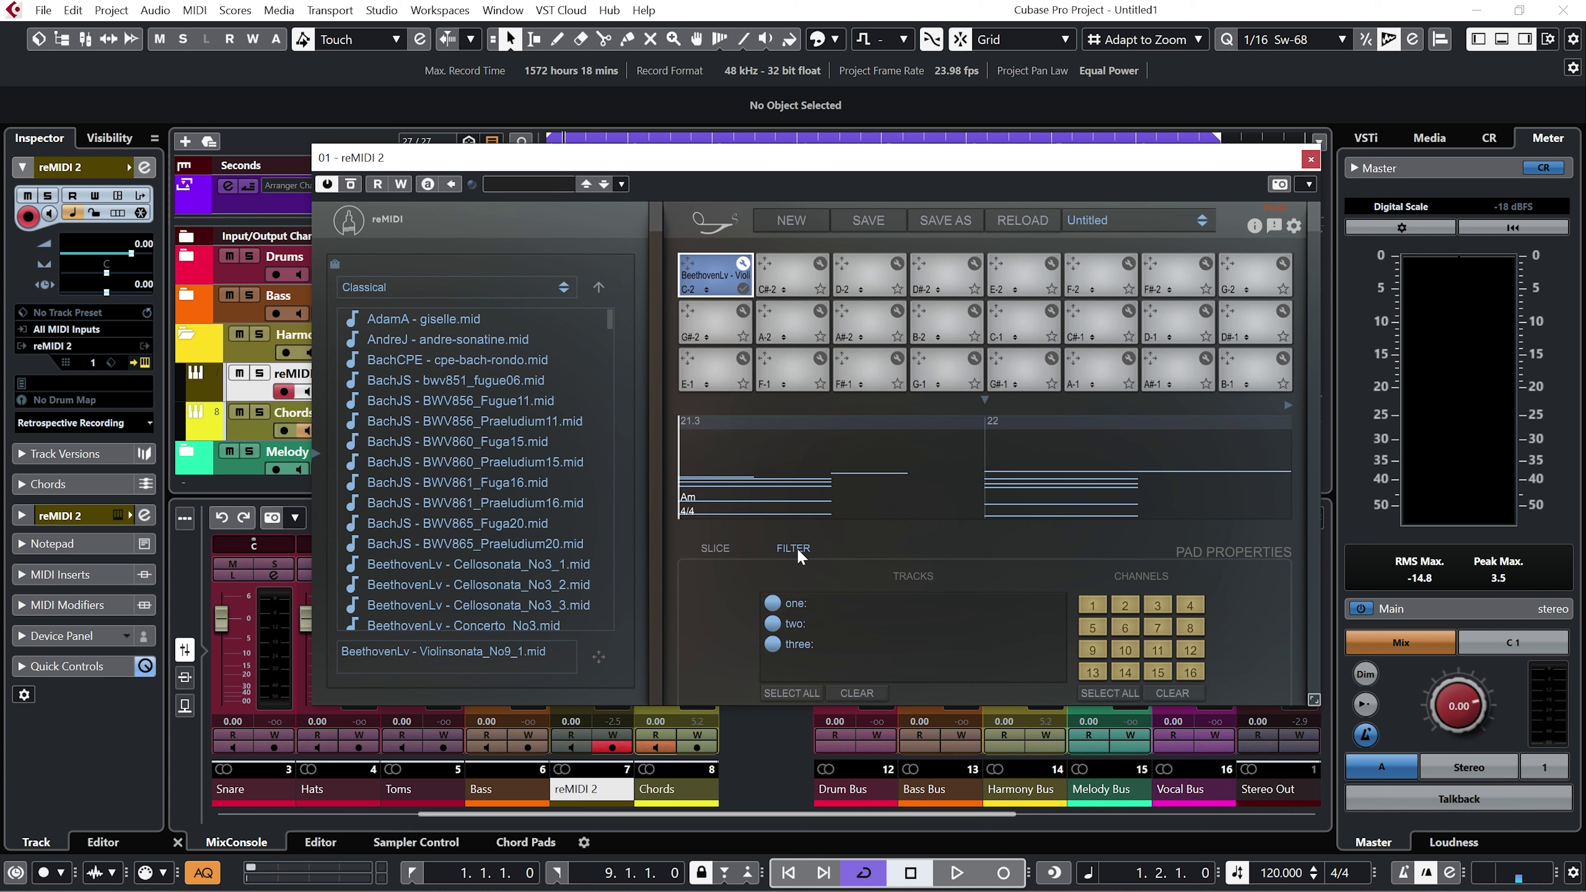
left_click(778, 604)
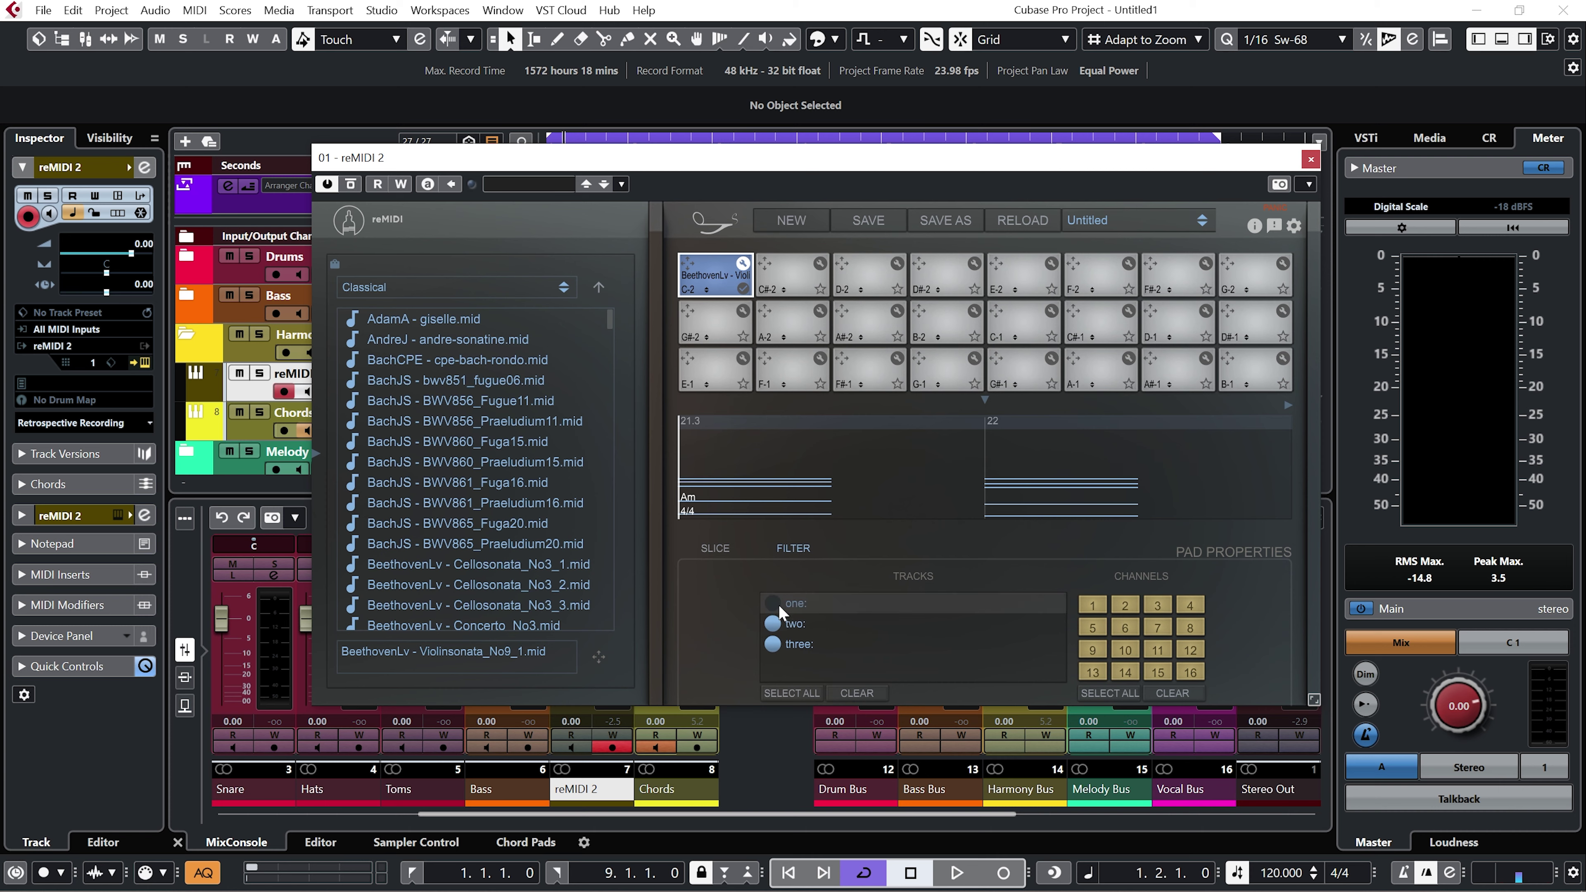
left_click(779, 617)
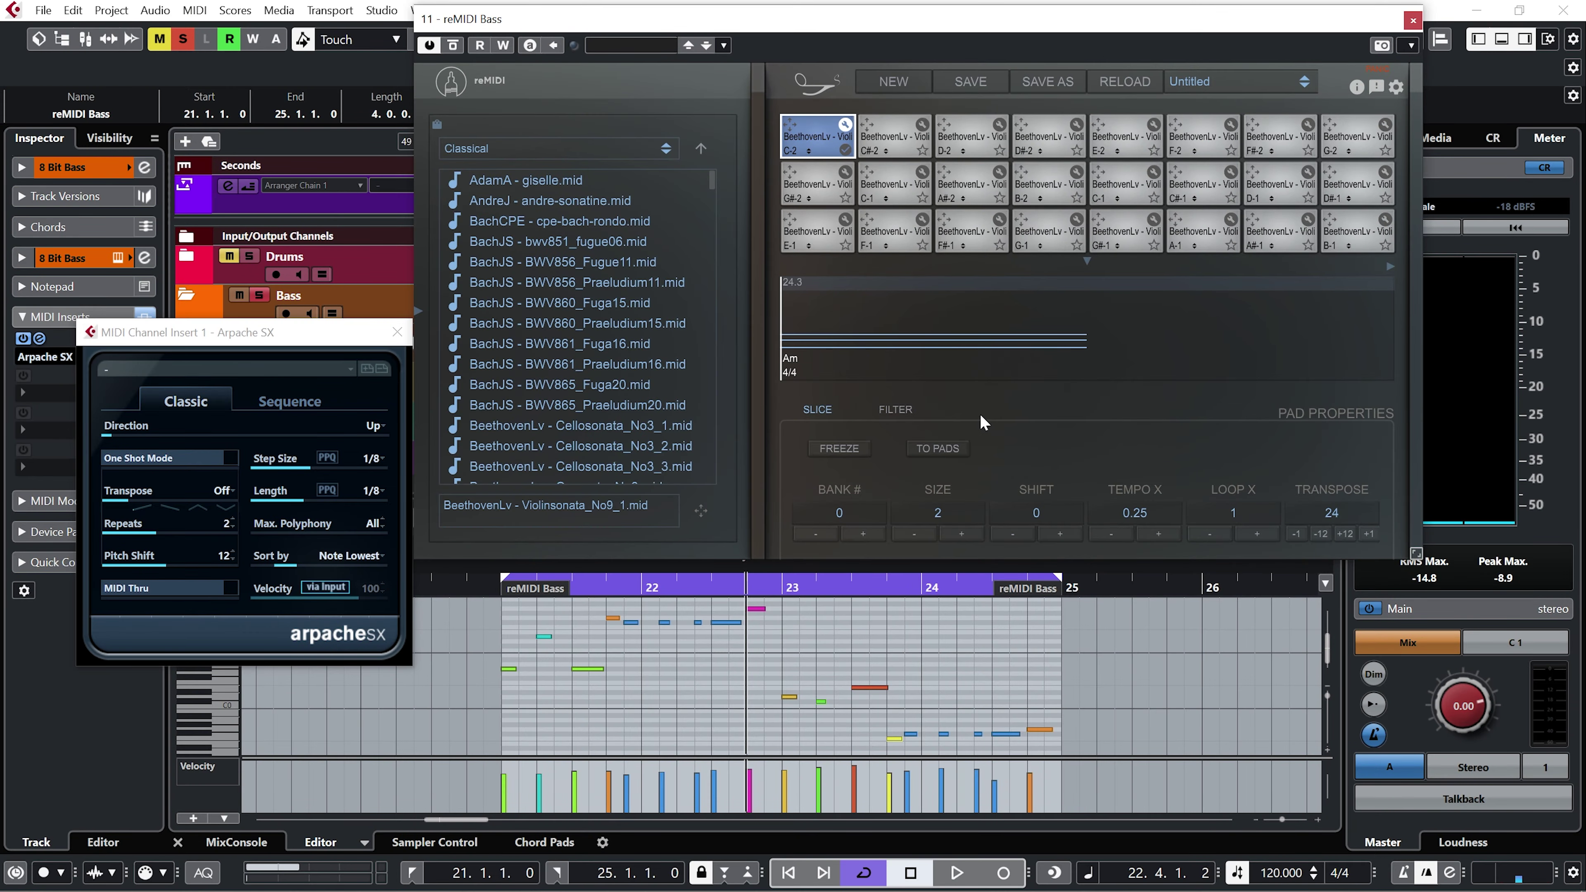
Step: Check the reMIDI Bass pad's track filter beside the Arpache SX settings, and play back the part from bar 21
left_click(897, 412)
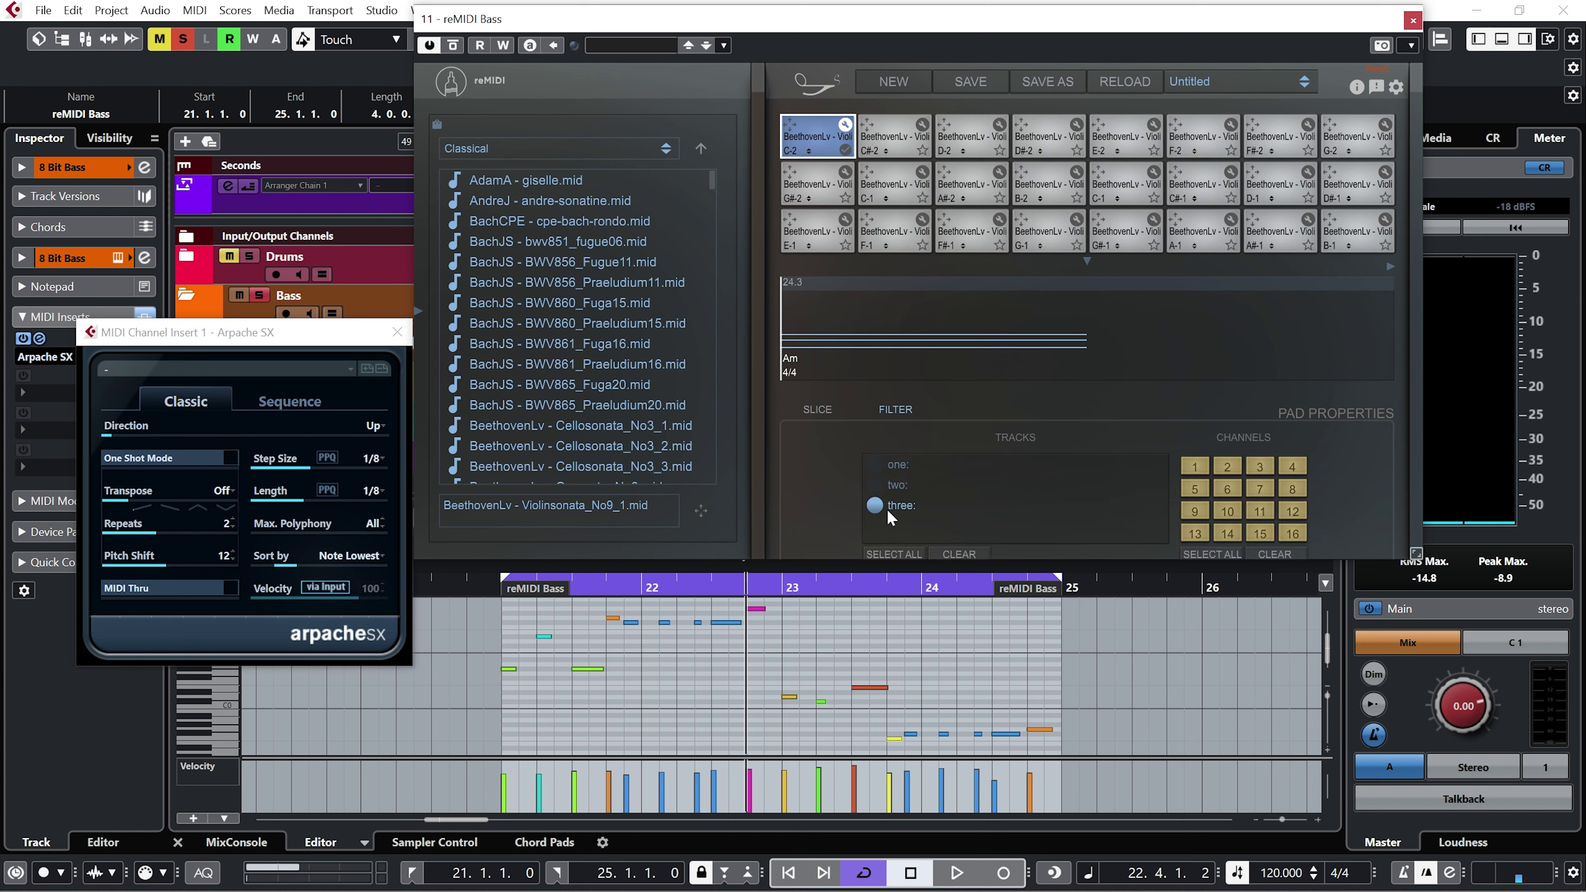
left_click_drag(222, 344, 218, 333)
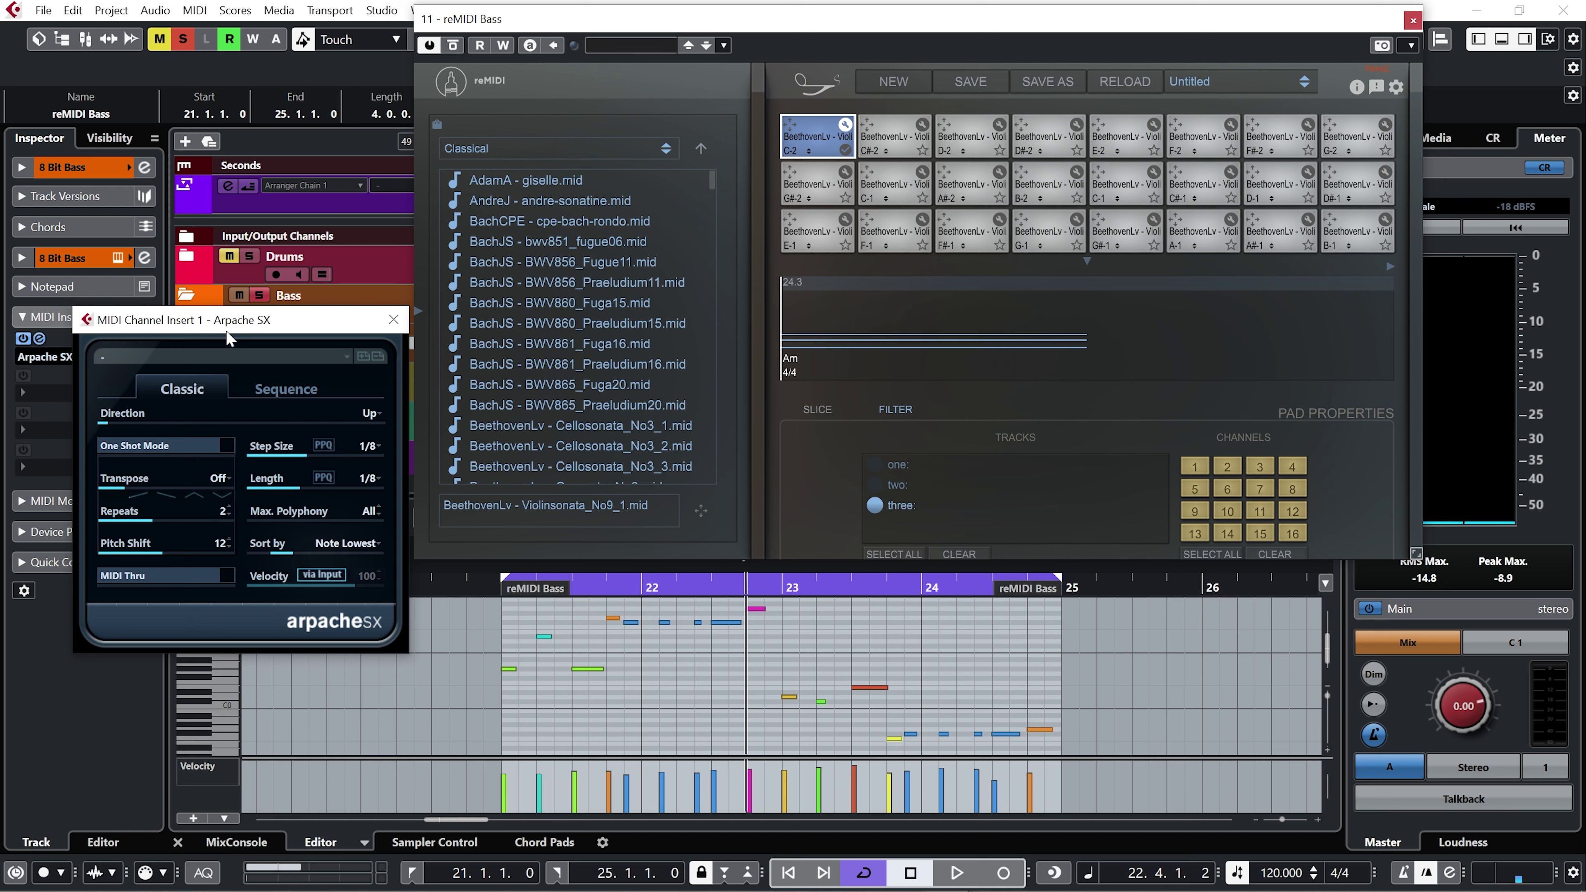
left_click(496, 587)
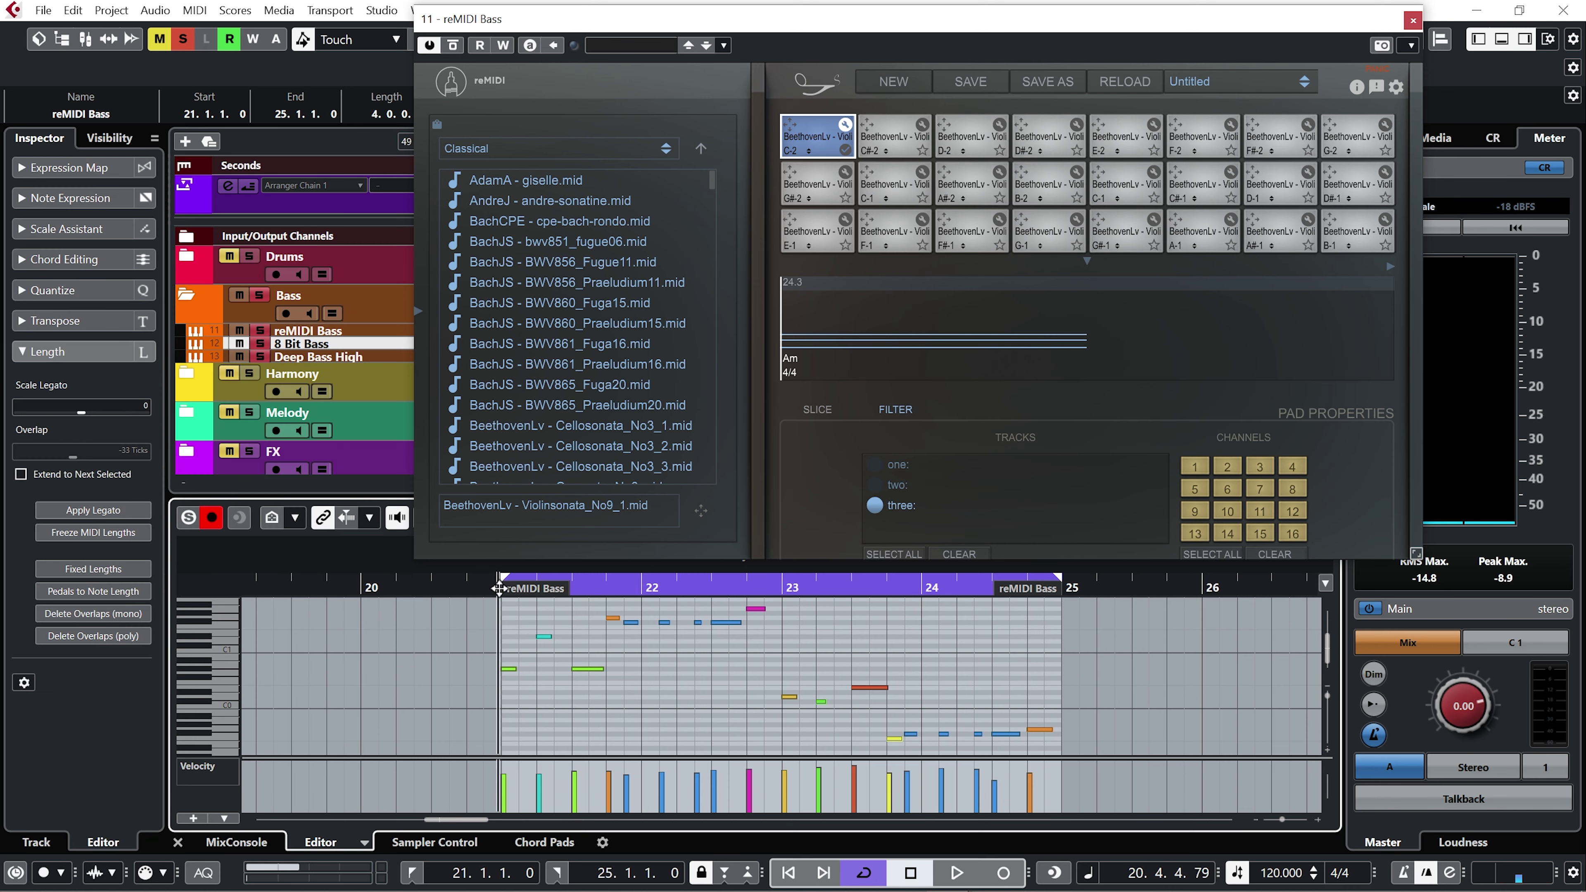
left_click(1467, 567)
key("space")
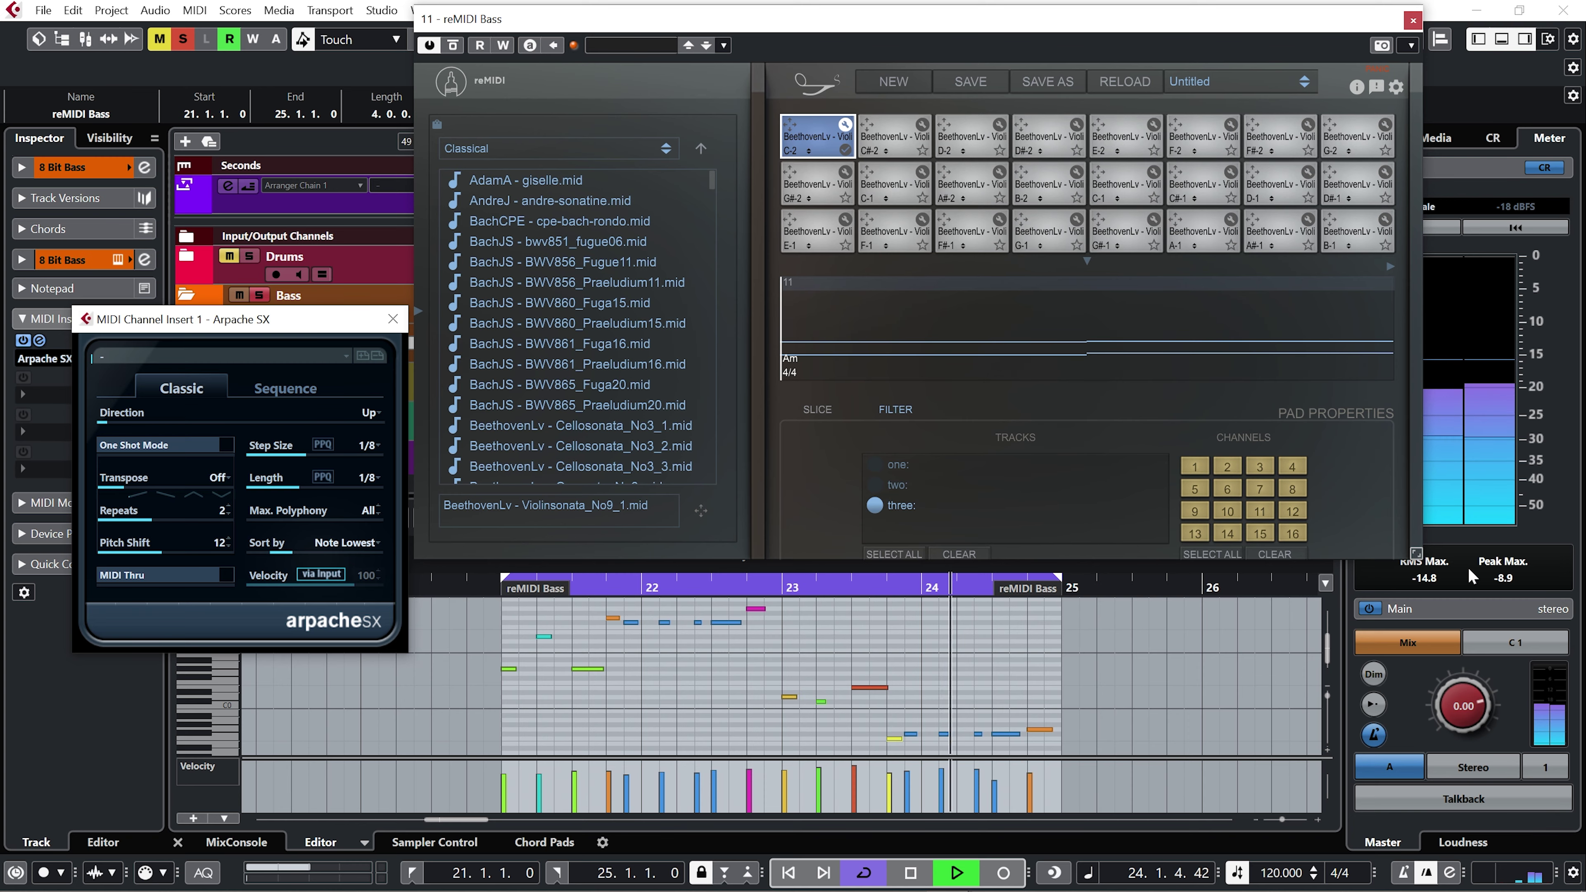
key("space")
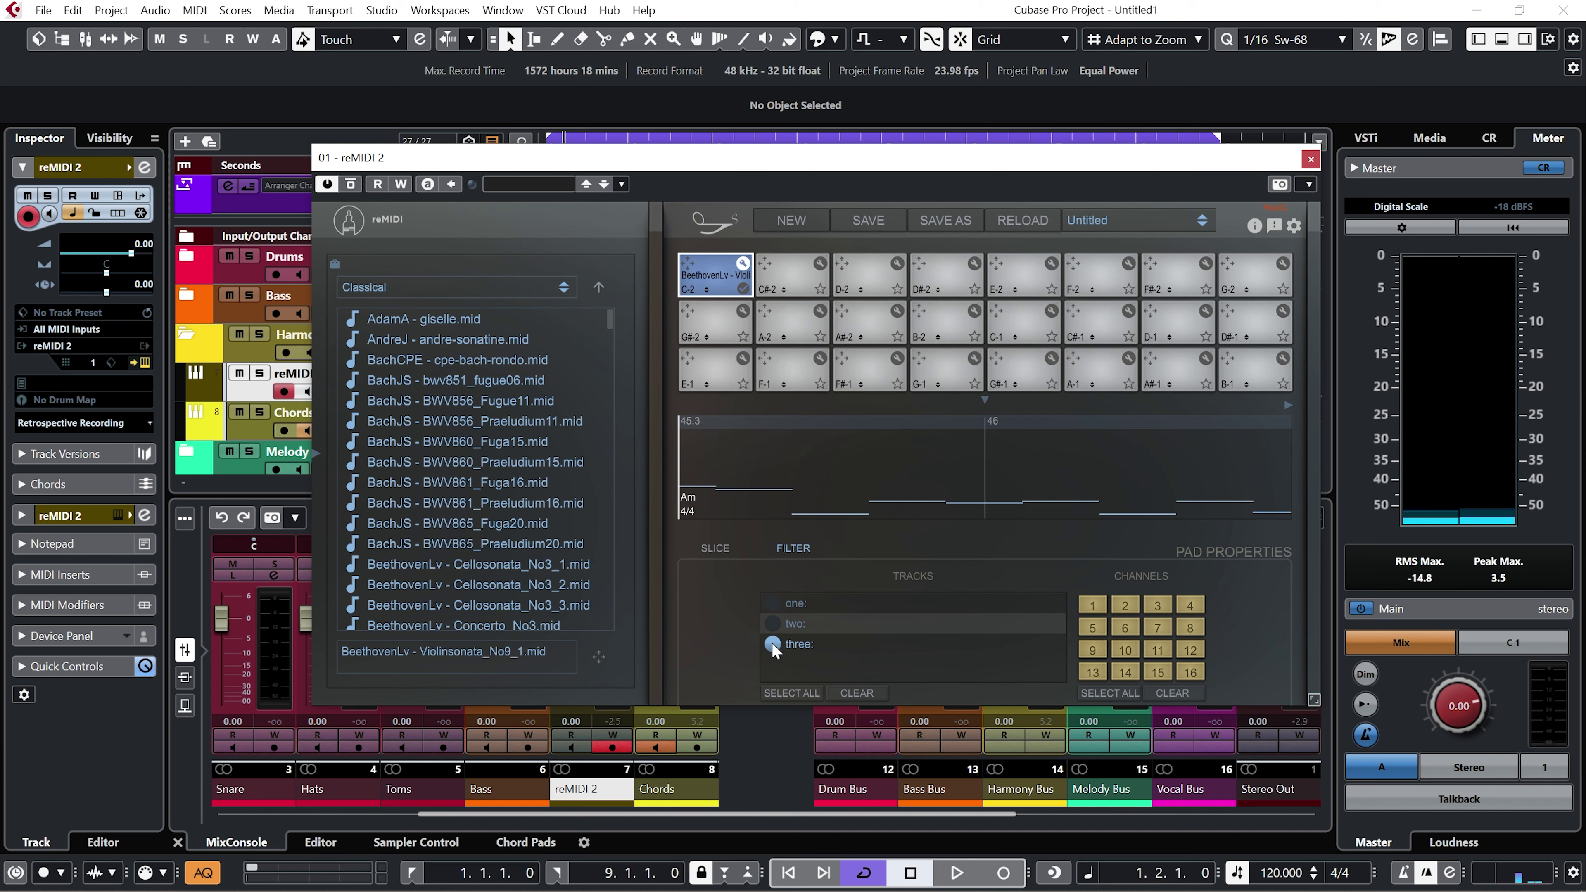
Step: Isolate track one in the pad's filter in place of track three, and switch the isolation to track two
left_click(773, 644)
left_click(771, 603)
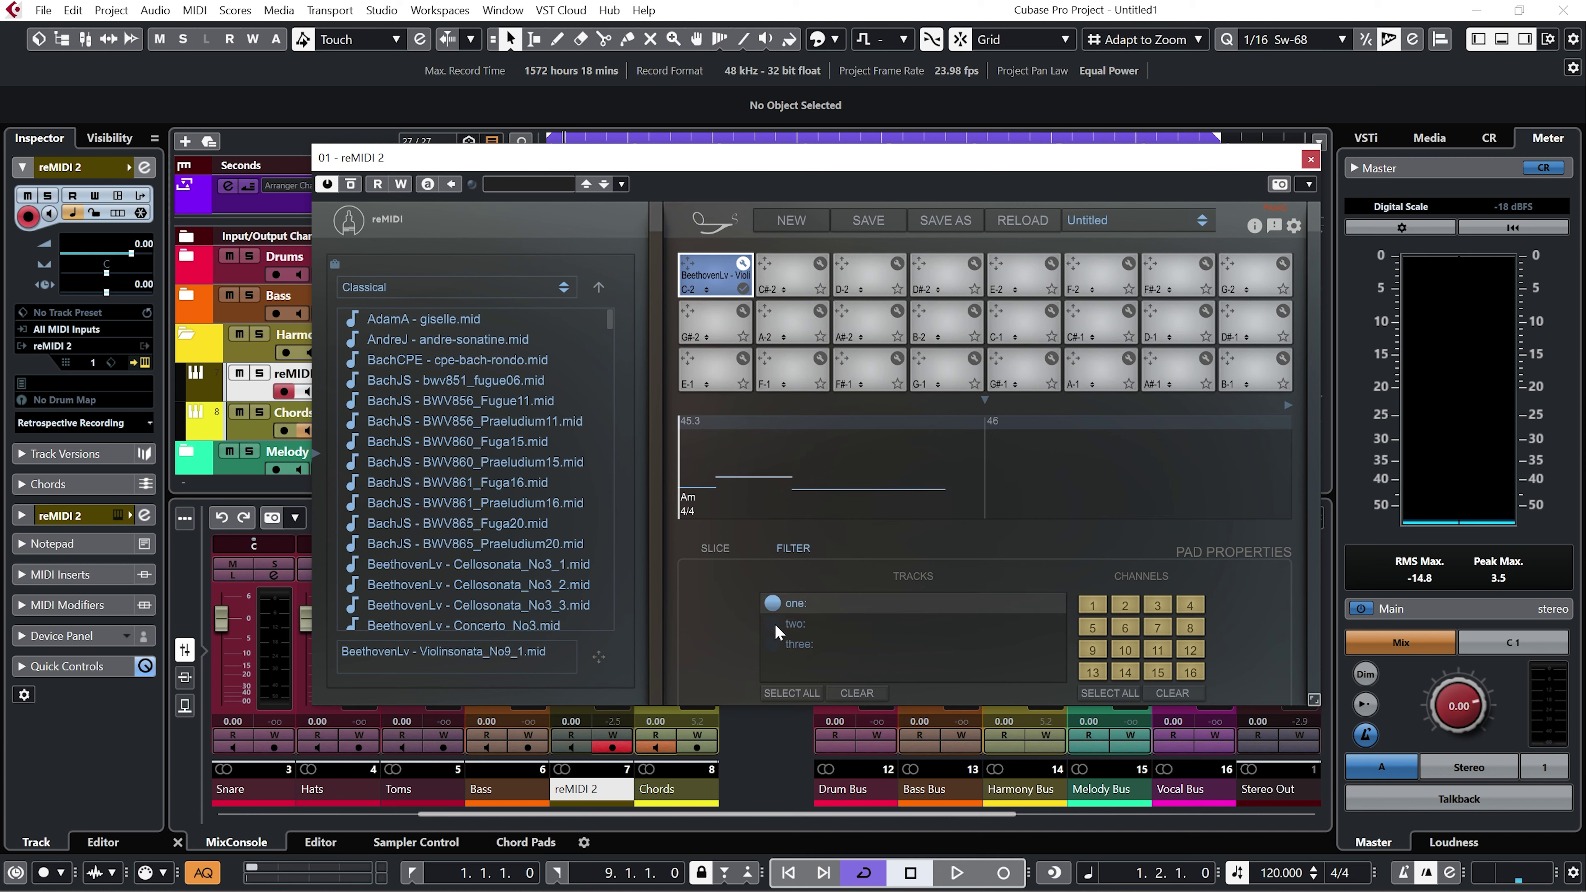
left_click(774, 623)
left_click(773, 603)
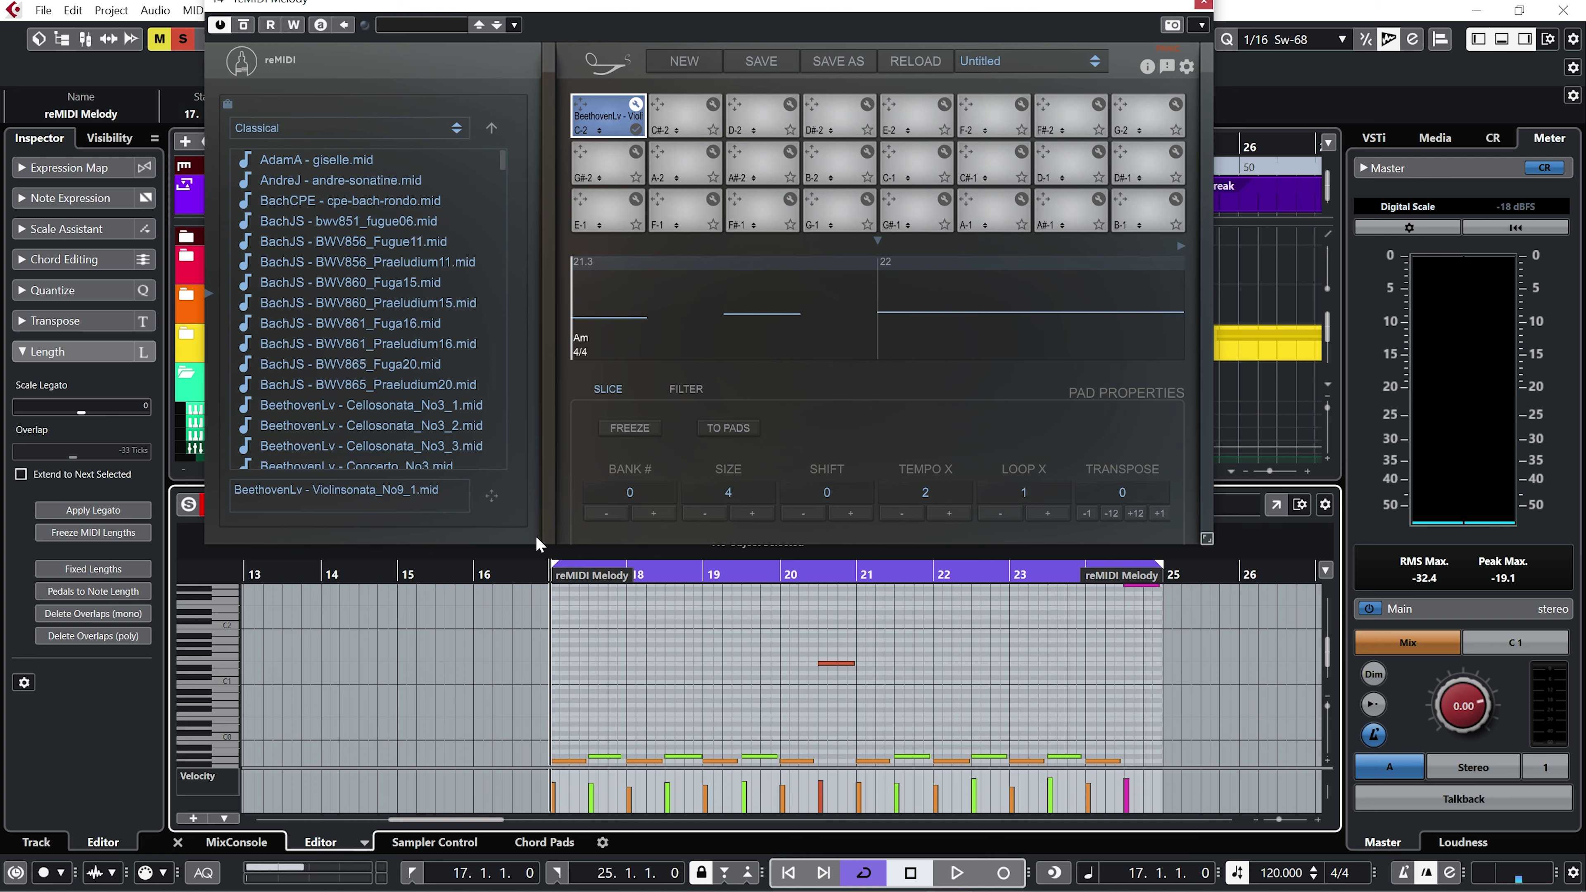
Step: Play back the reMIDI Melody part in the loop from bar 17 to bar 25
key("space")
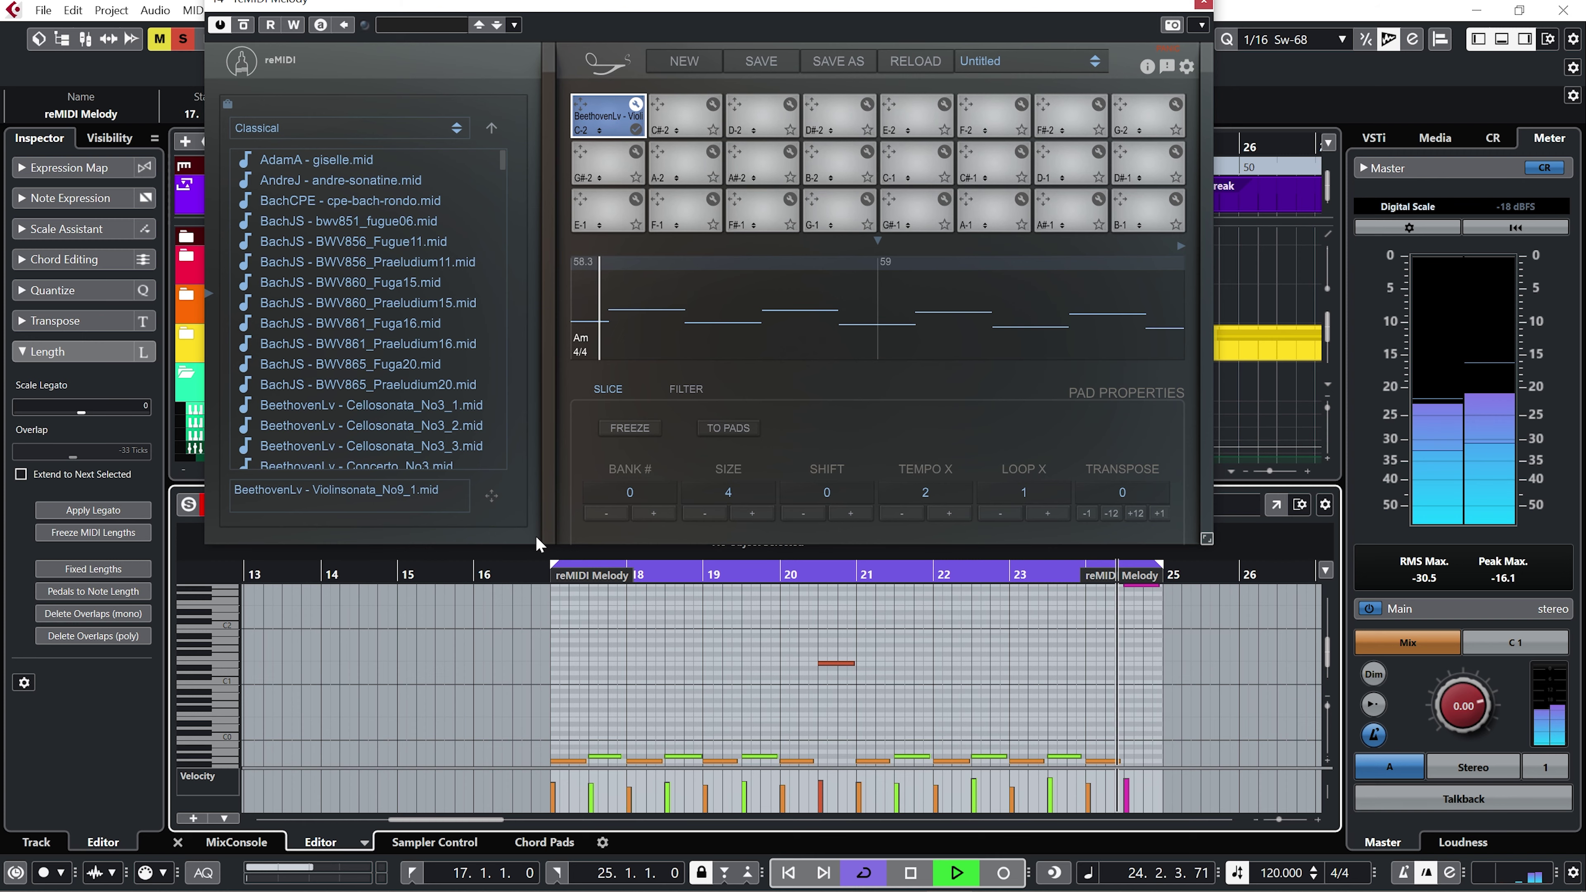
key("space")
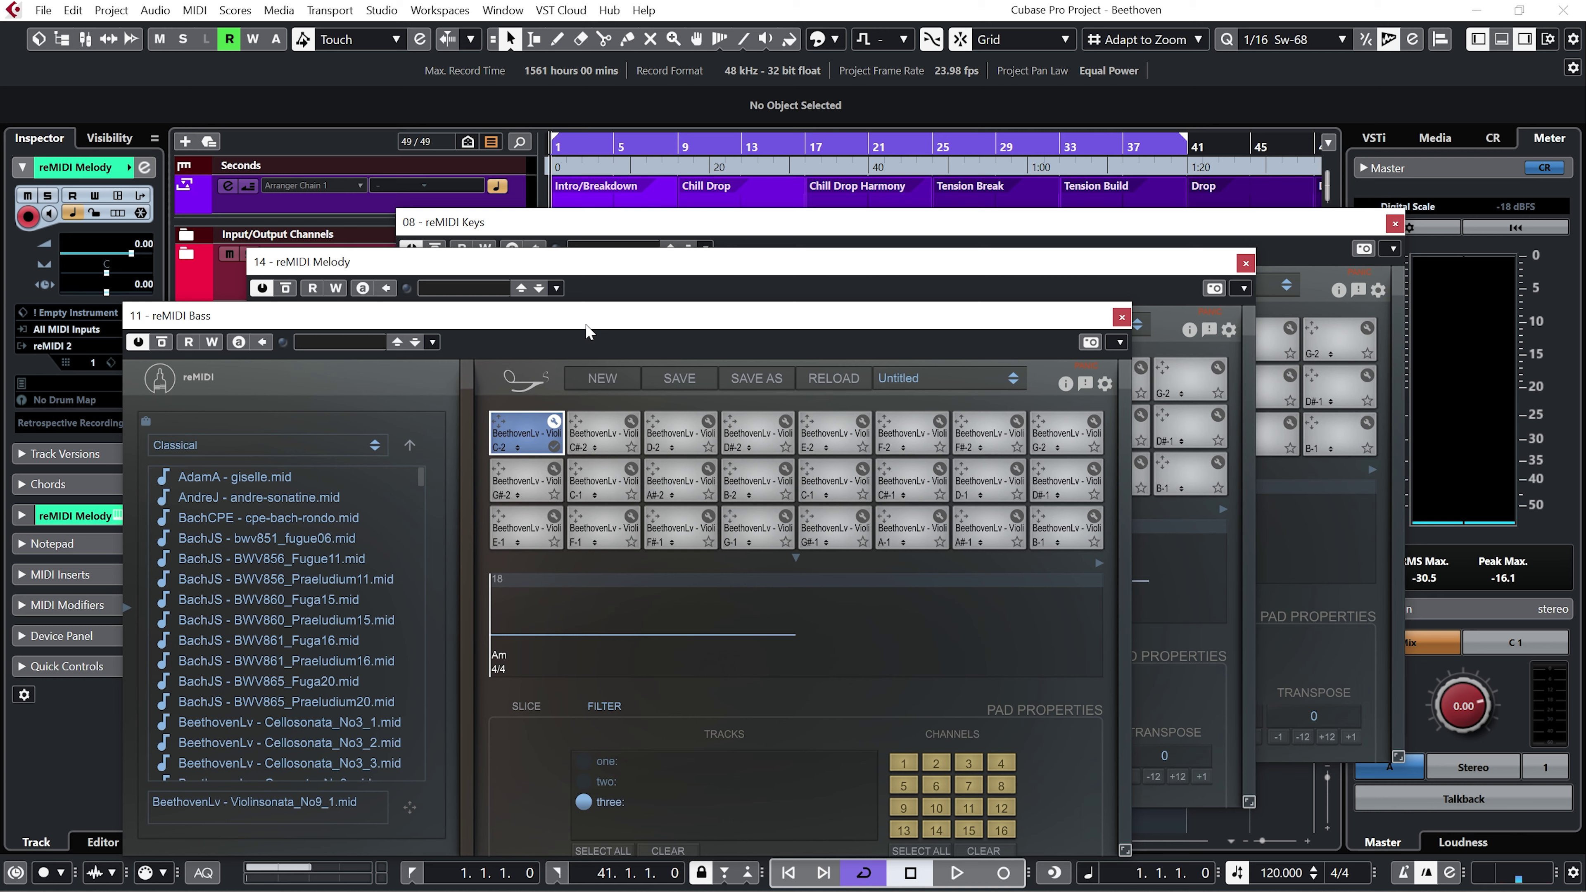
Step: Play the whole arrangement from bar 1, viewing the reMIDI Melody, Keys and Bass windows in turn, and stop after the drop begins
key("space")
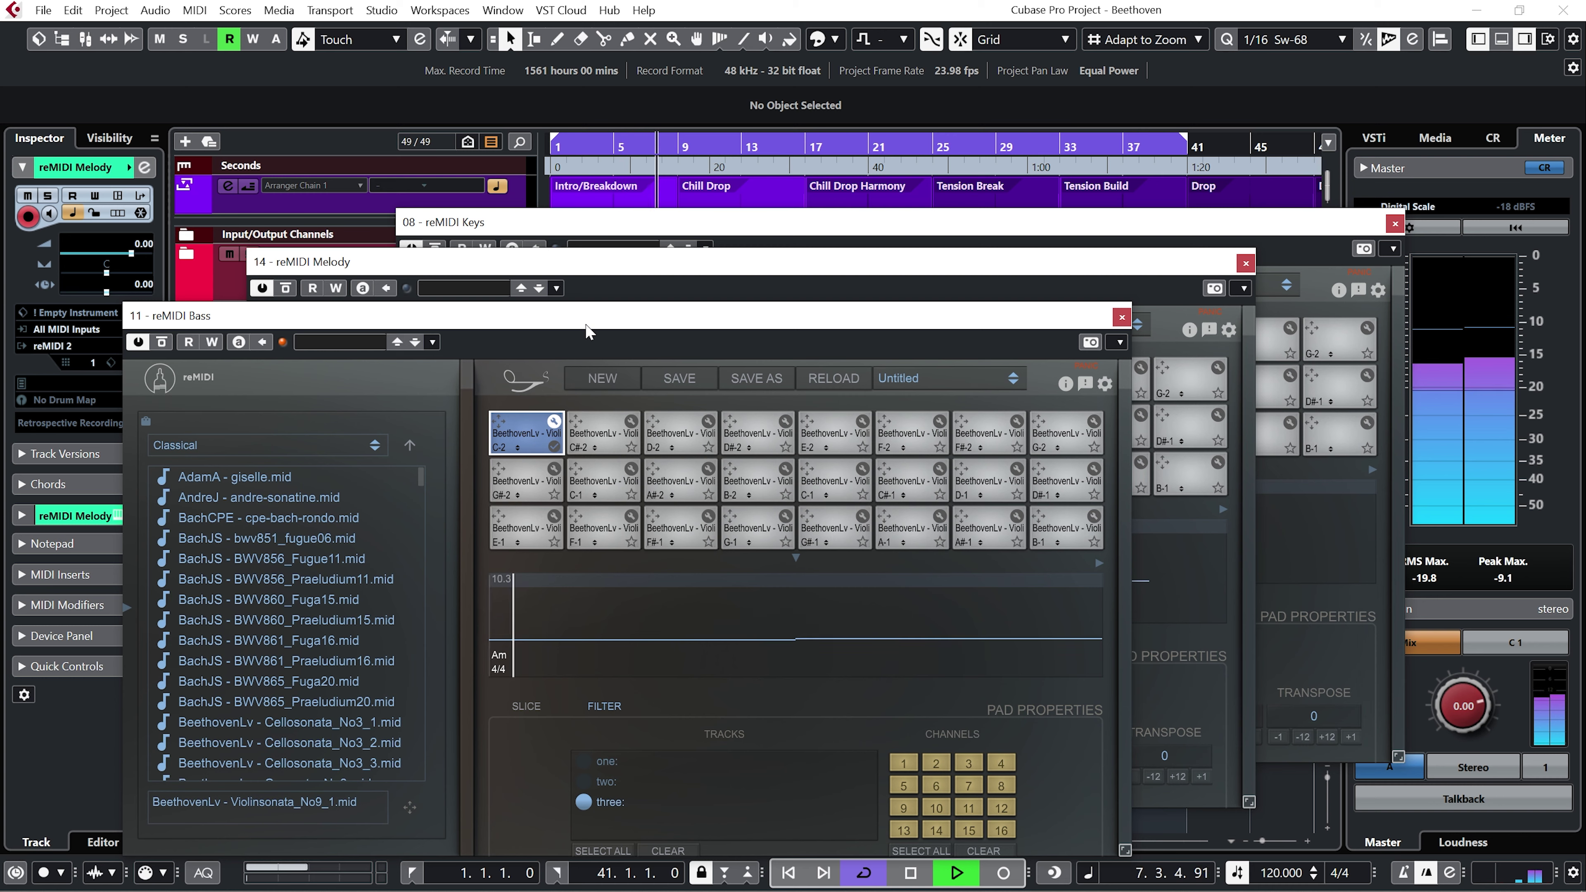
left_click(637, 267)
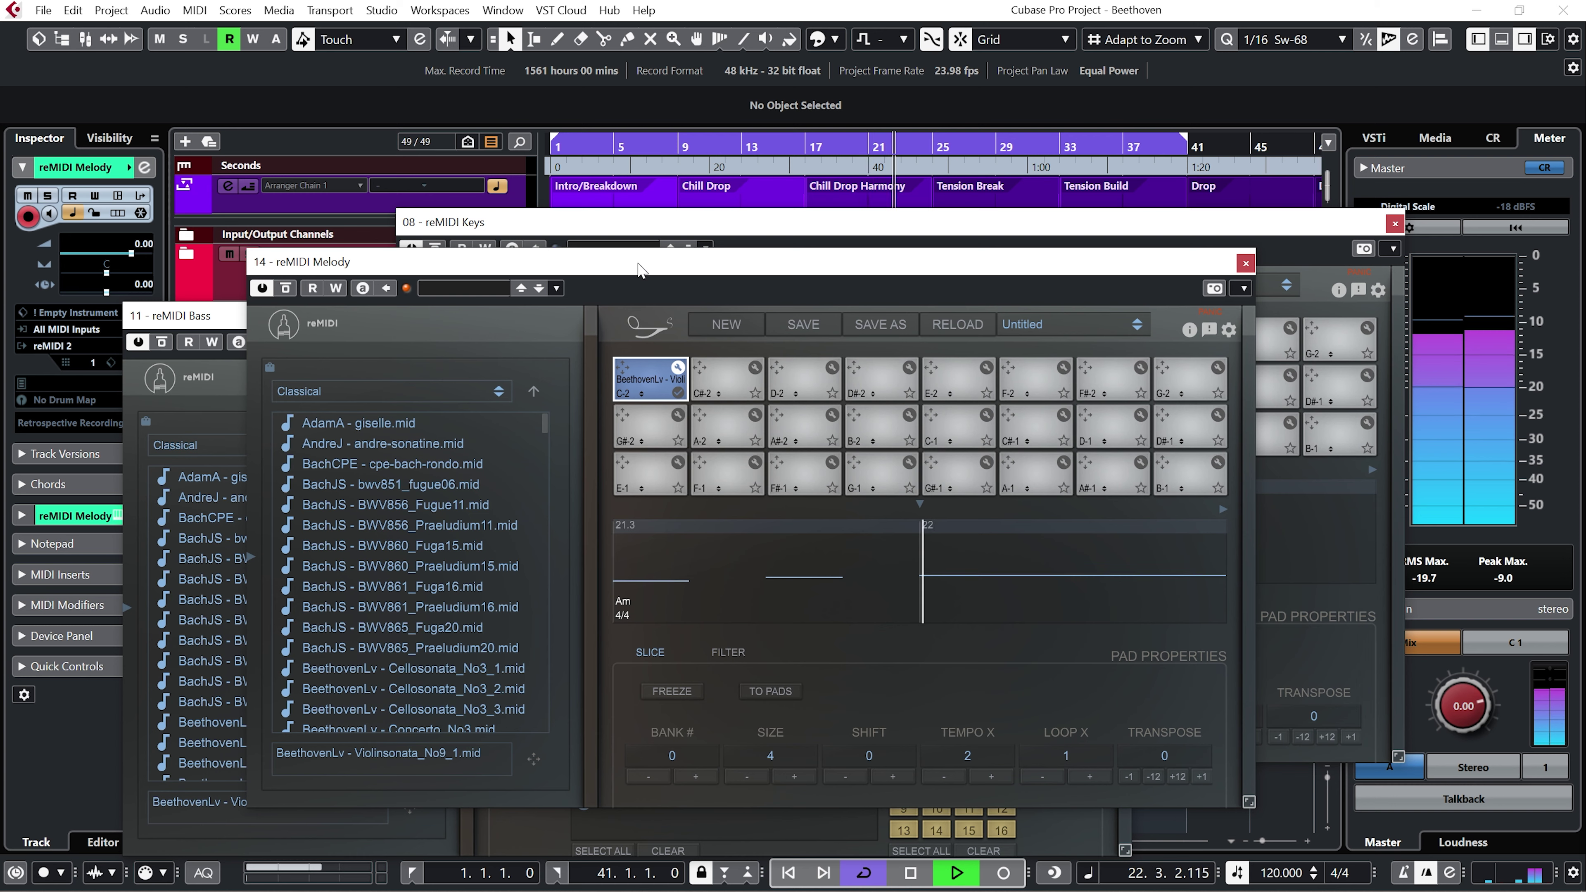
left_click(872, 227)
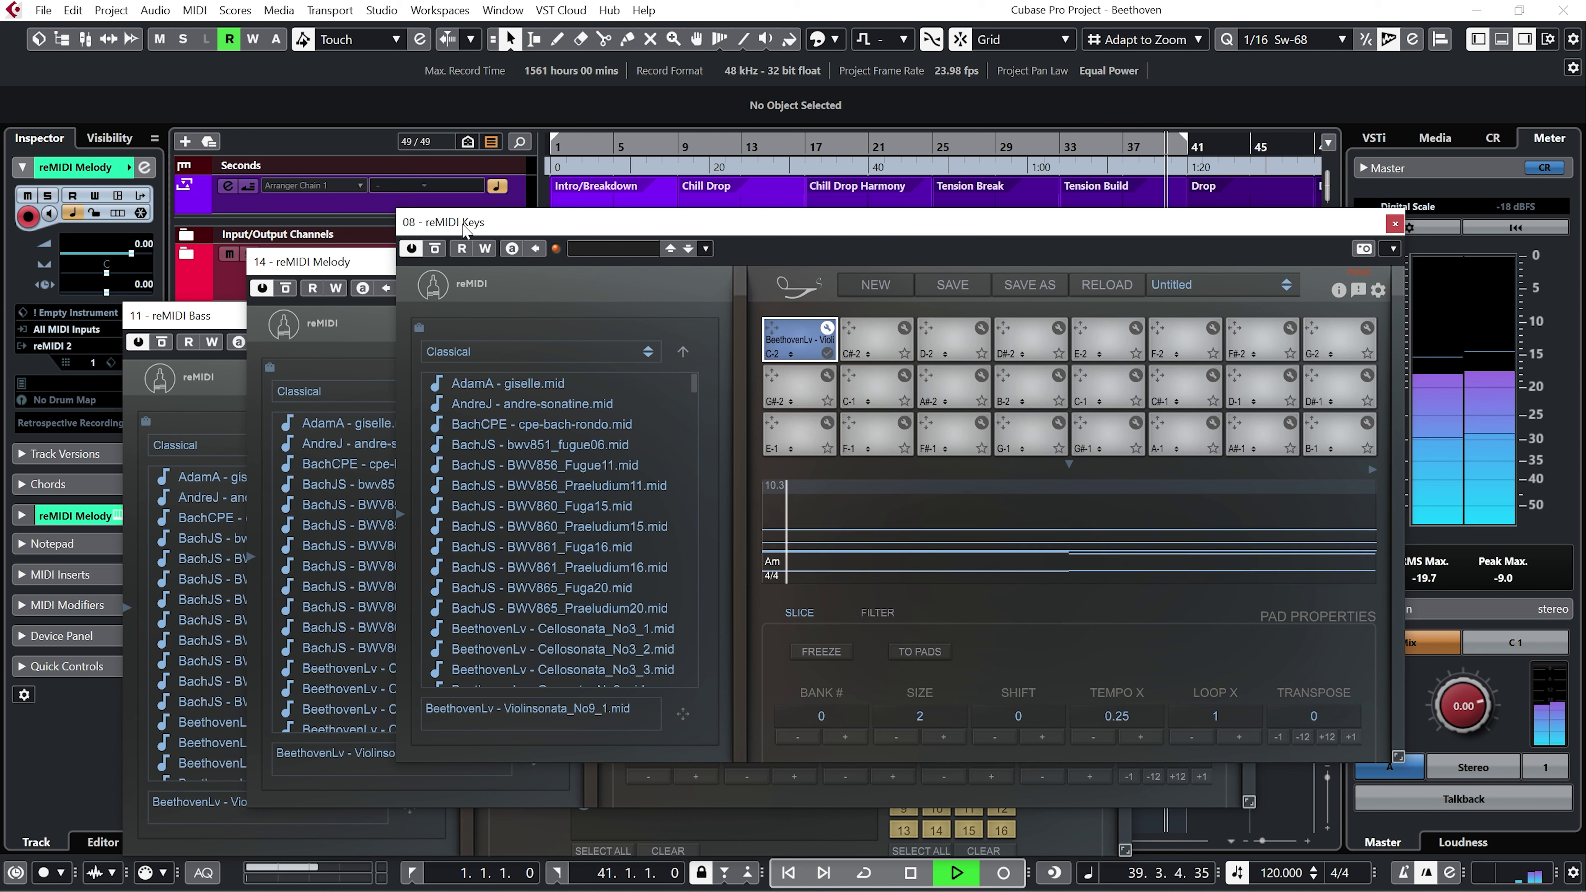
left_click(212, 330)
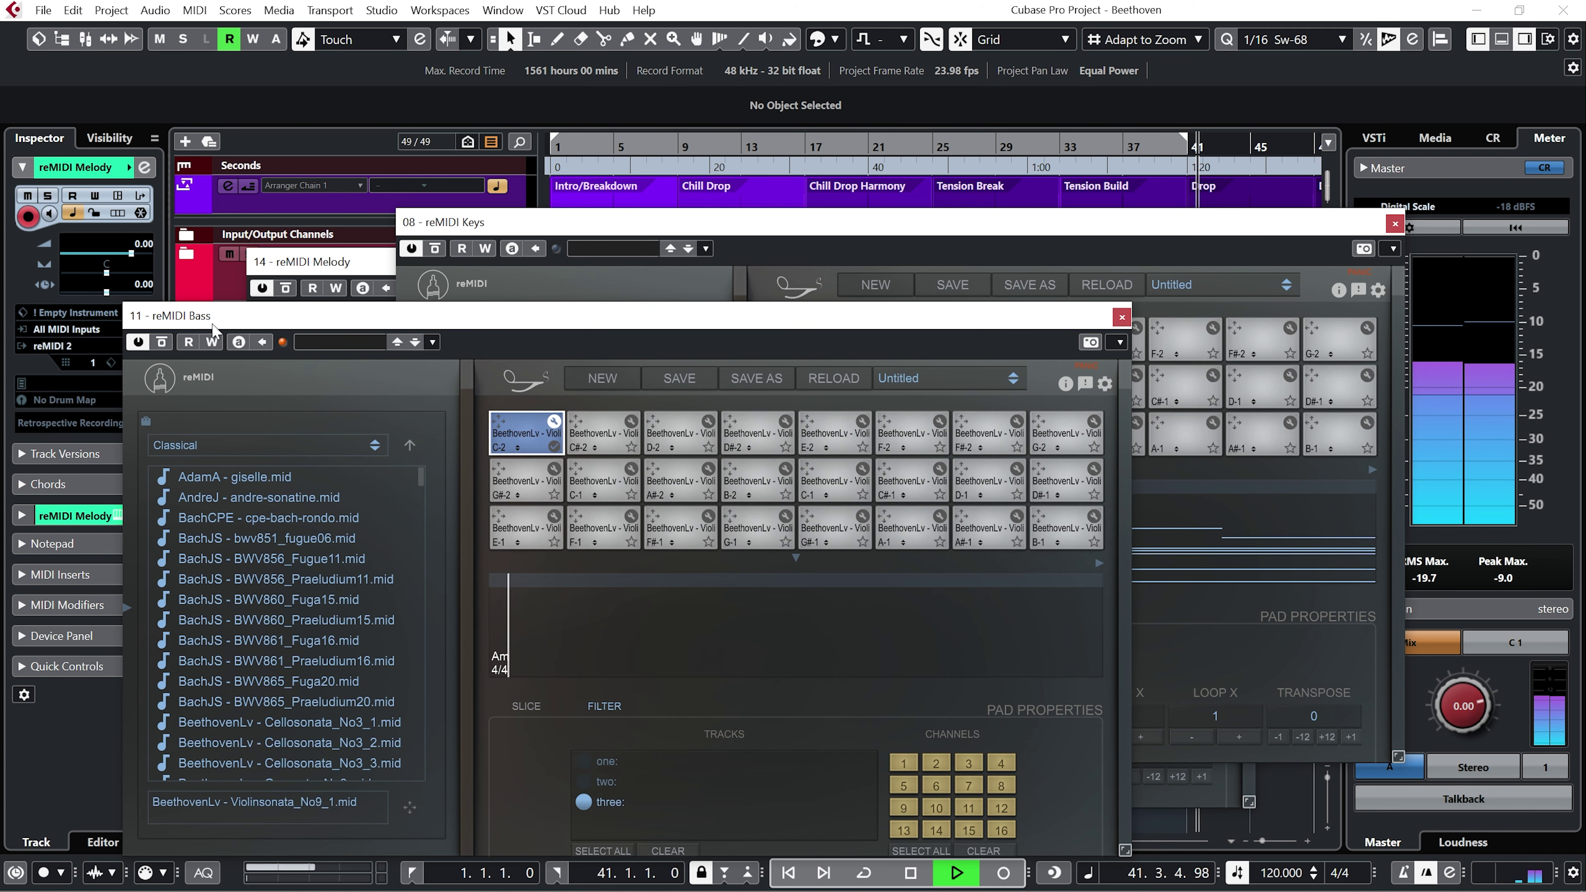
key("space")
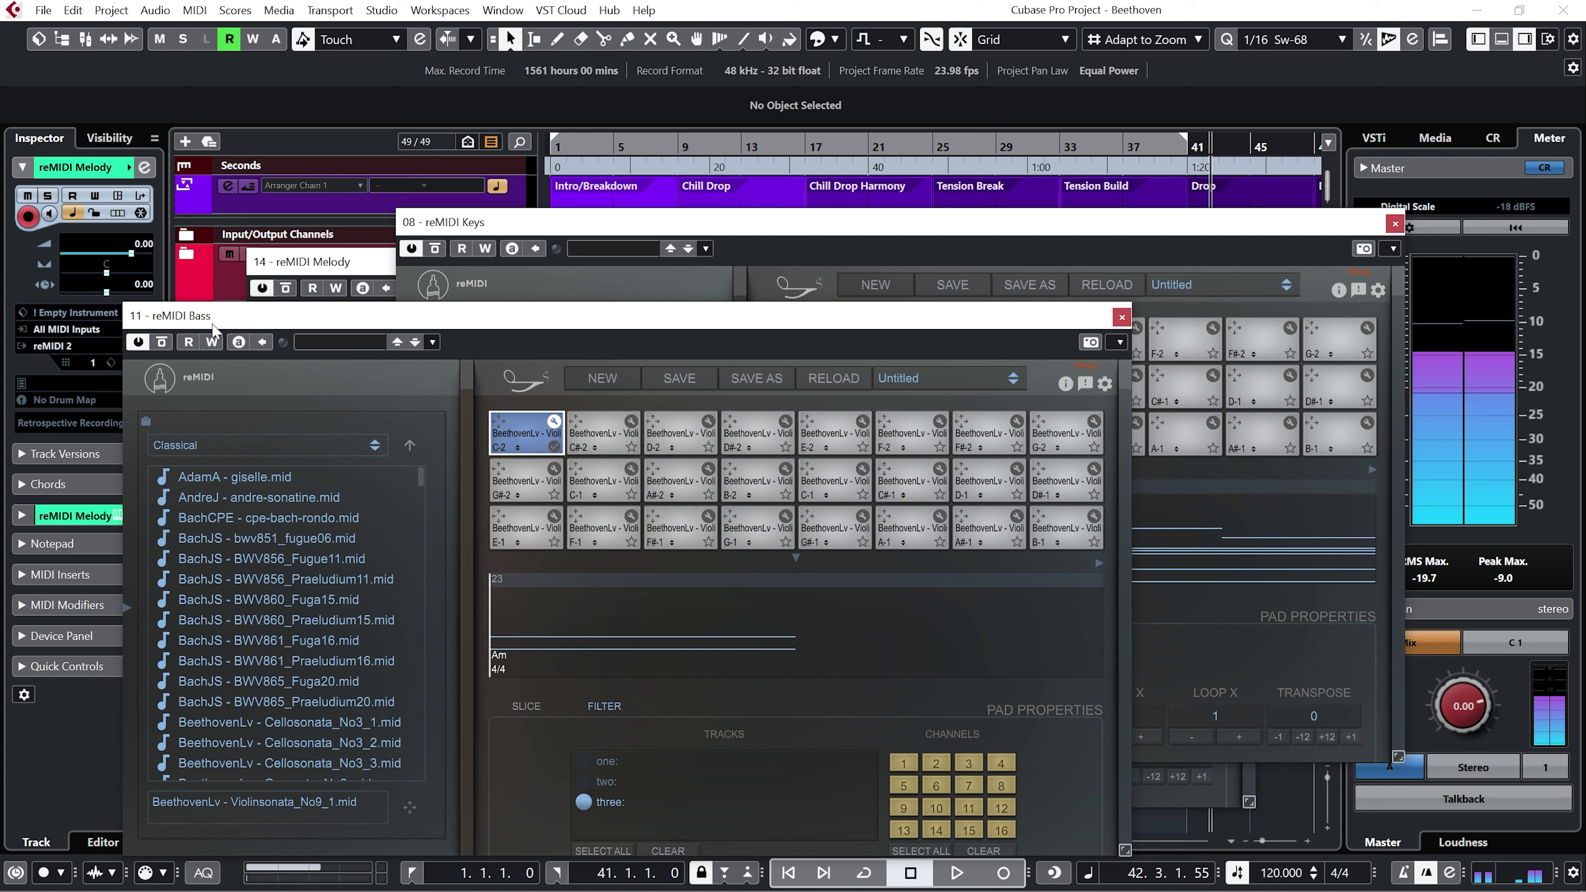
scroll(436, 486, "down", 3)
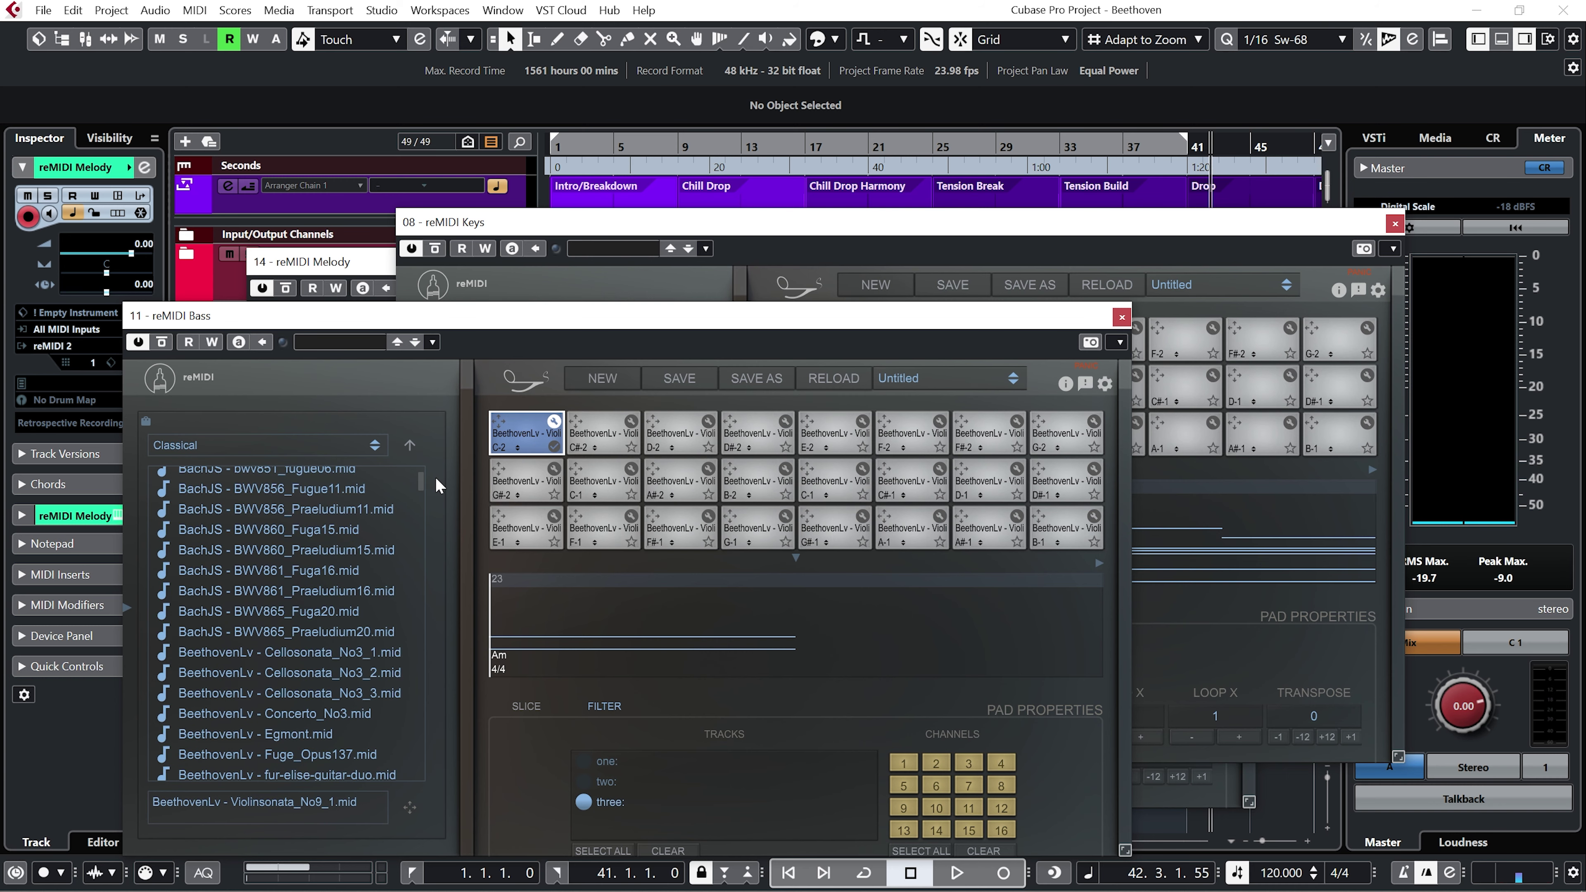